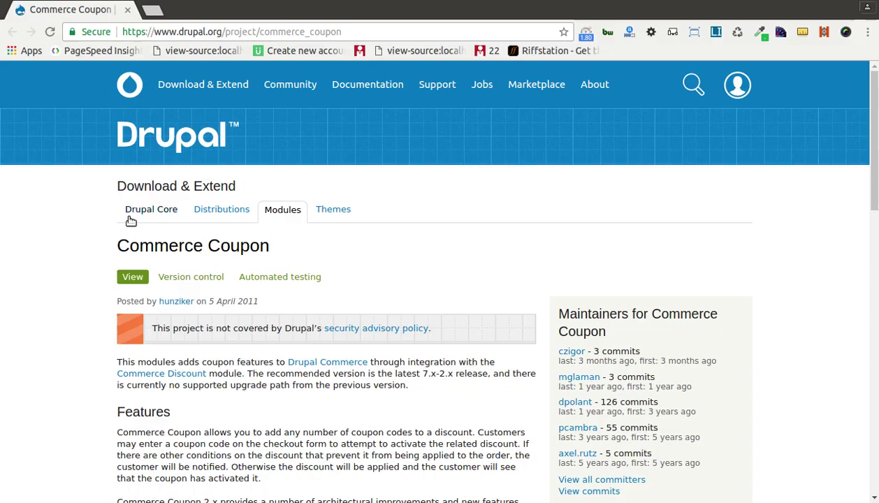
# Review the Commerce Coupon project page, from its description and dependencies to the available downloads
pyautogui.scroll(-2, 128, 222)
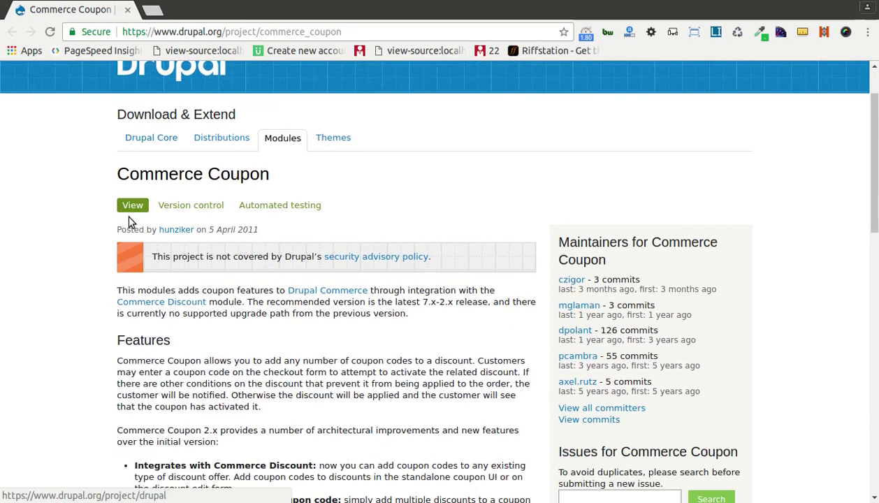
pyautogui.tripleClick(147, 182)
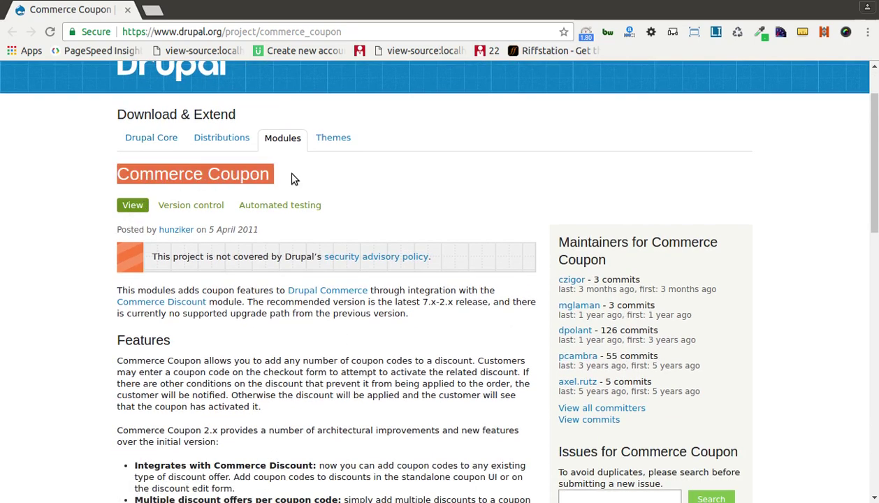
pyautogui.scroll(-4, 294, 181)
pyautogui.scroll(-6, 294, 181)
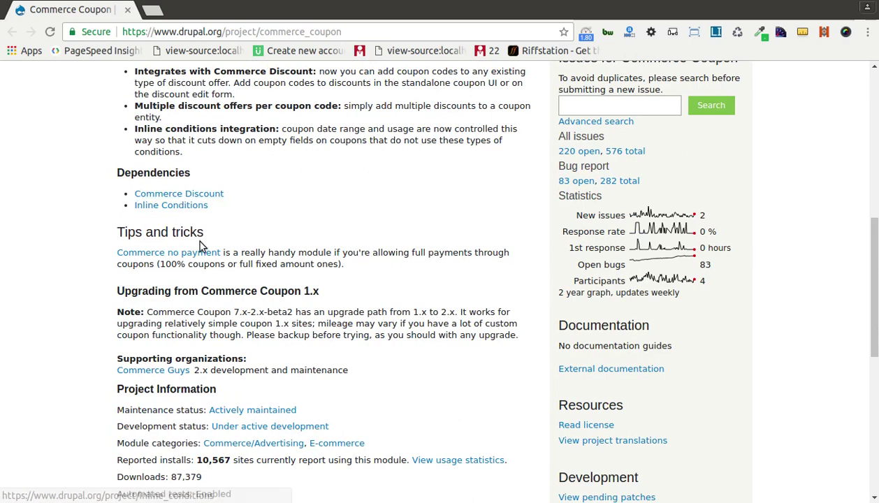
pyautogui.scroll(-3, 202, 249)
pyautogui.scroll(-3, 202, 248)
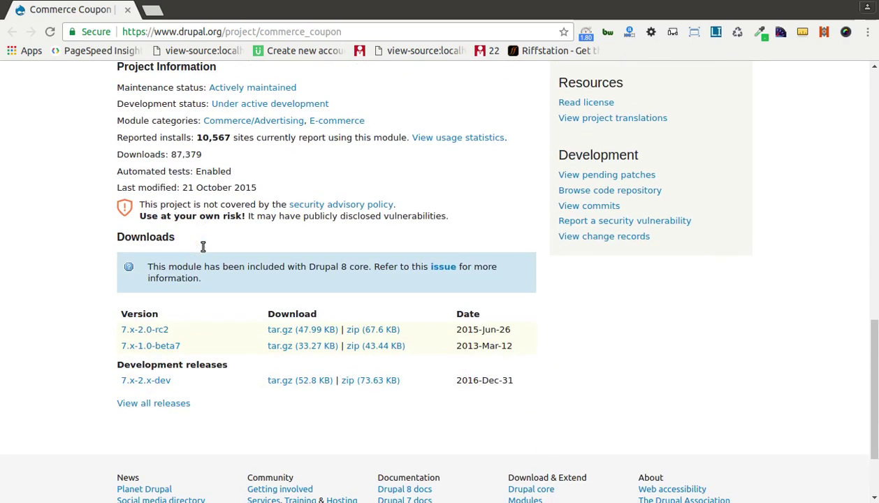
# Switch to the terminal and download the module by running drush dl commerce_coupon in the drupal-commerce directory
pyautogui.moveTo(259, 32); pyautogui.dragTo(400, 28)
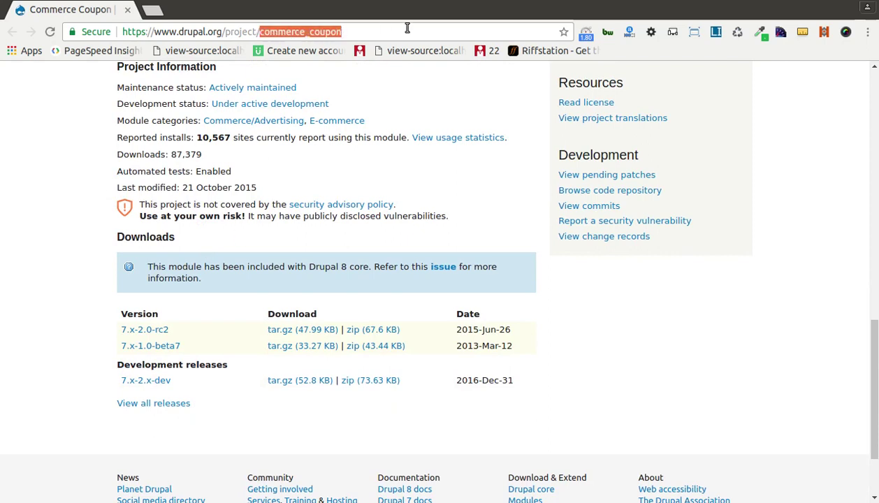
pyautogui.hotkey('alt', 'Tab')
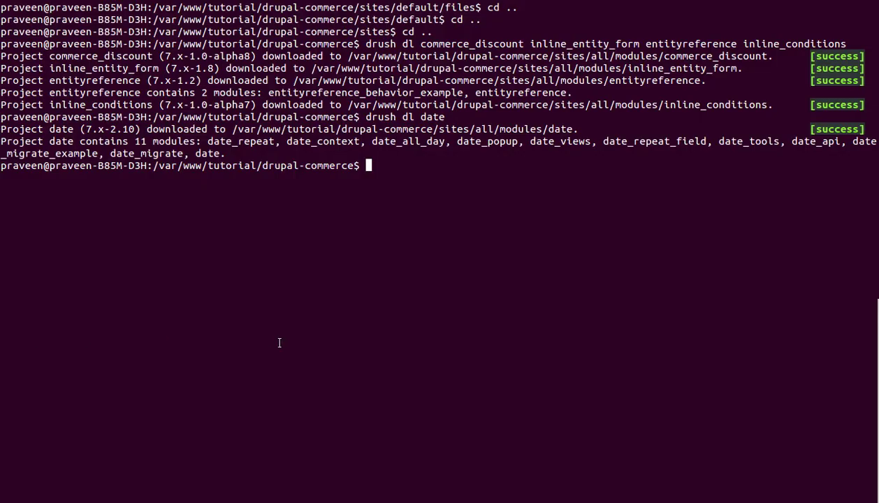
pyautogui.write('drush dl commerce_coupon')
pyautogui.press('Return')
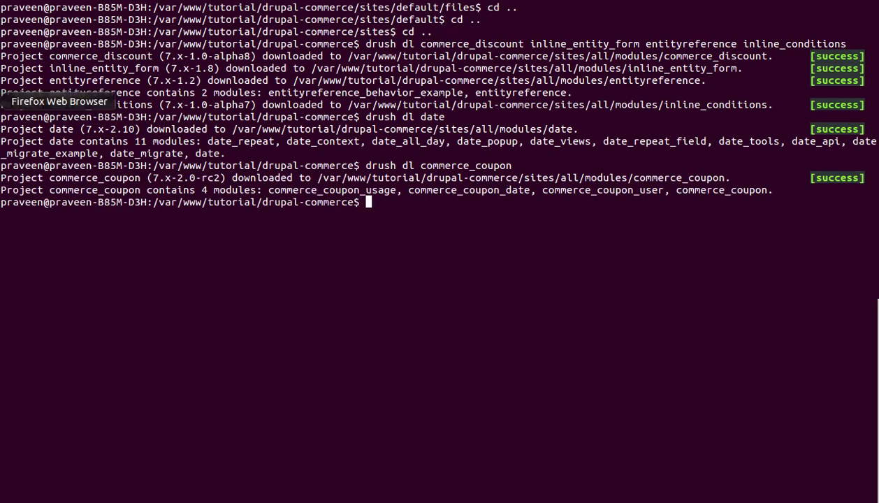
# Switch to Firefox, load the Drupal site's module list and filter it by "cou"
pyautogui.click(17, 101)
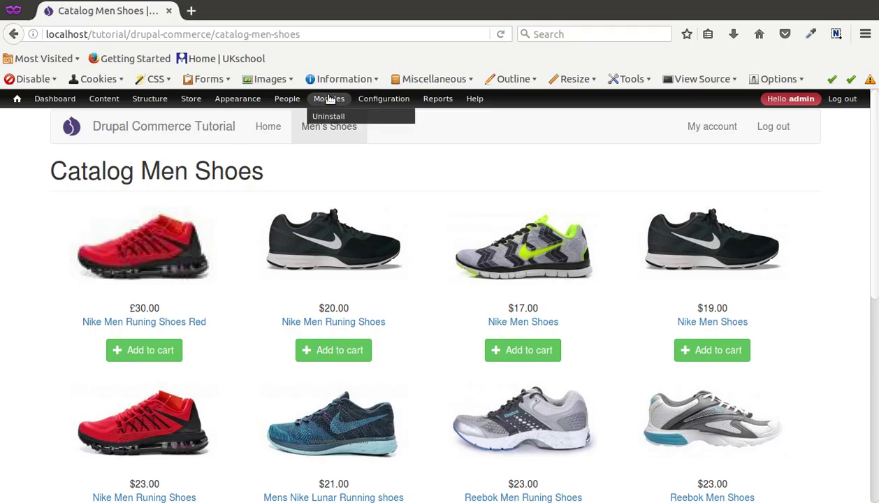
pyautogui.click(334, 102)
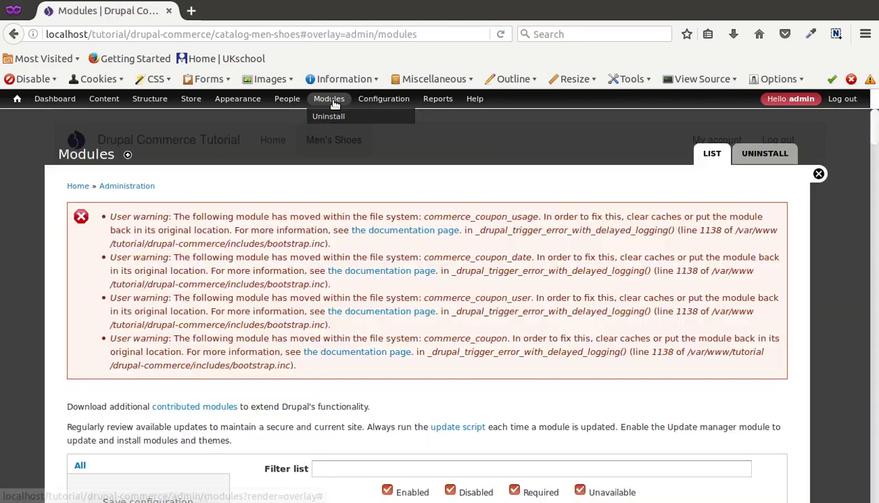
pyautogui.click(330, 98)
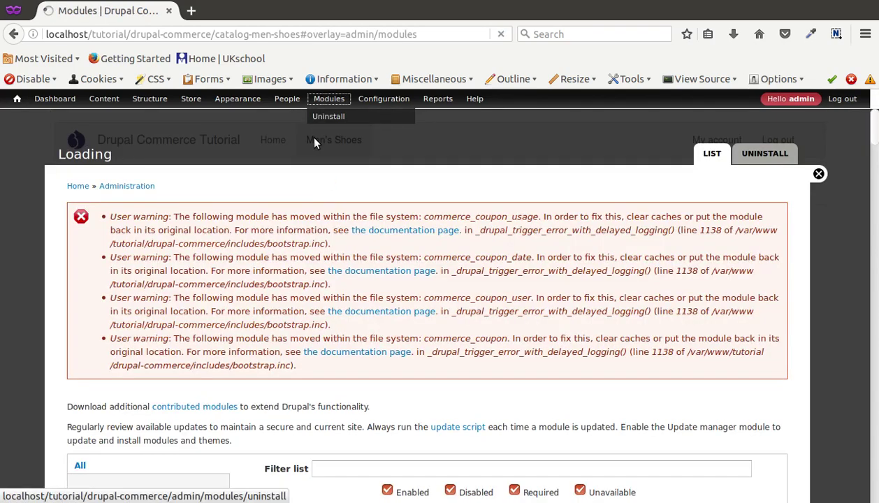
pyautogui.click(358, 274)
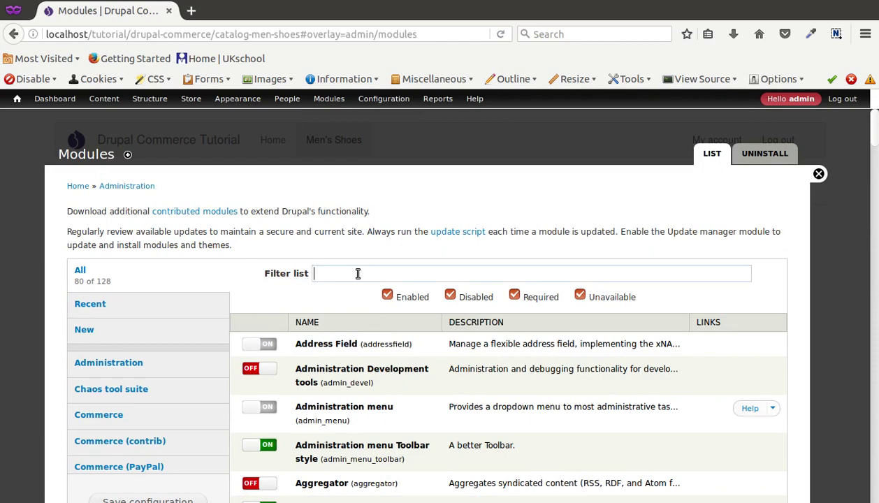
pyautogui.write('cou')
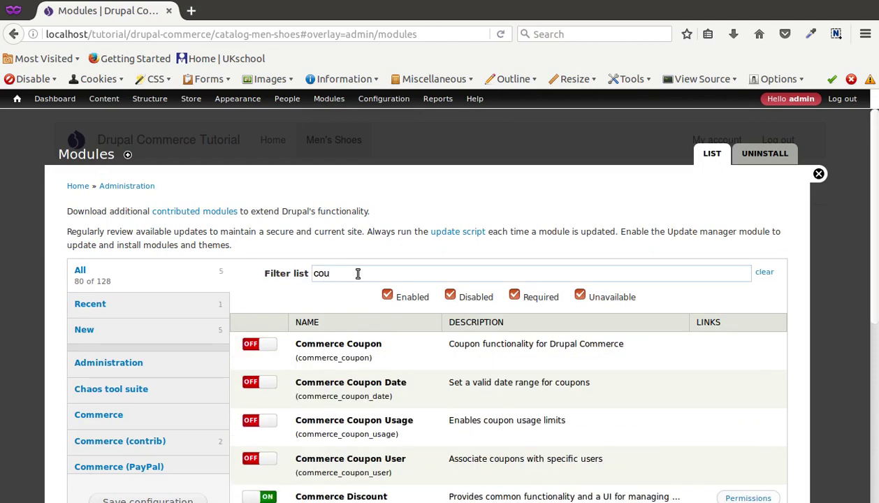
# Enable Commerce Coupon, Commerce Coupon Date, Commerce Coupon Usage and Commerce Coupon User, and save the module configuration
pyautogui.scroll(-2, 404, 257)
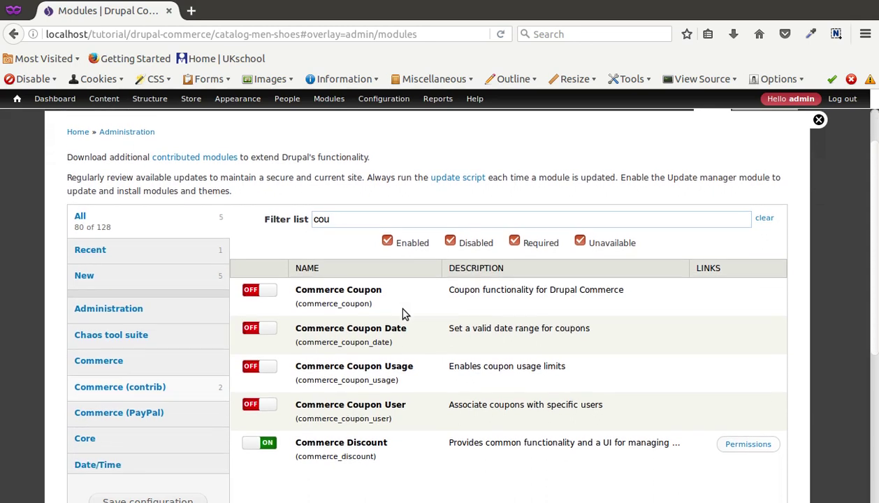
pyautogui.click(255, 270)
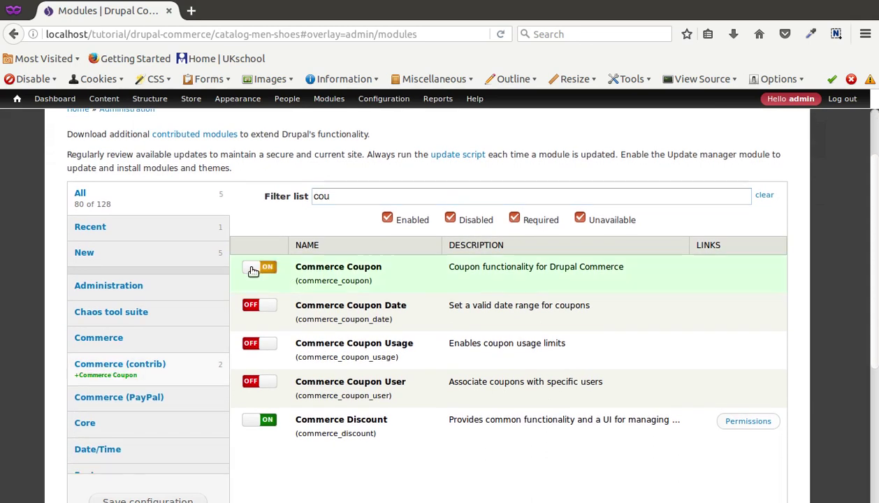
pyautogui.click(250, 306)
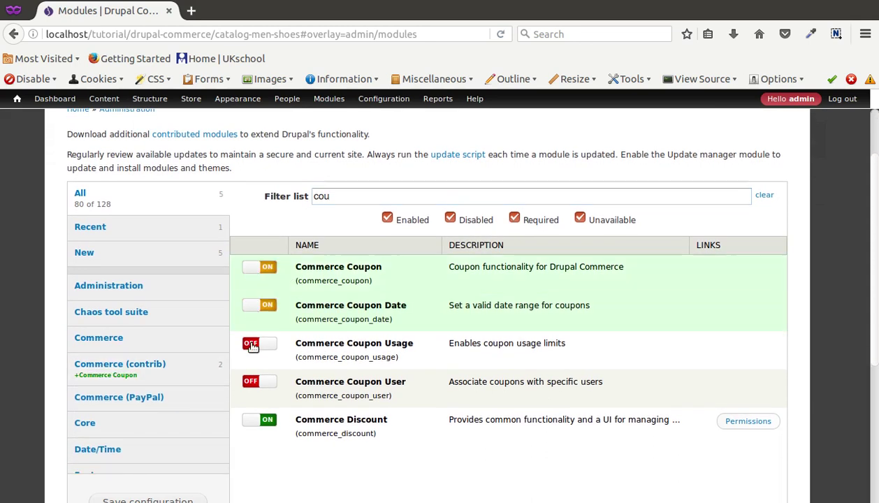
pyautogui.click(252, 345)
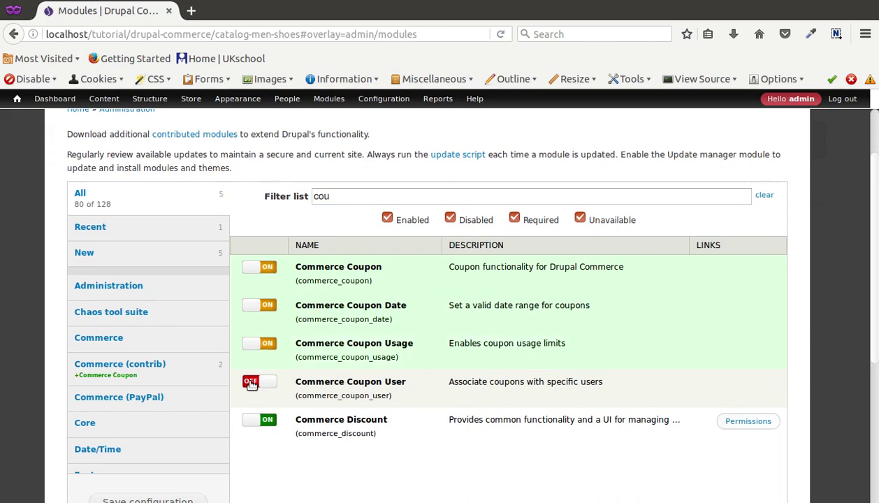
pyautogui.click(252, 383)
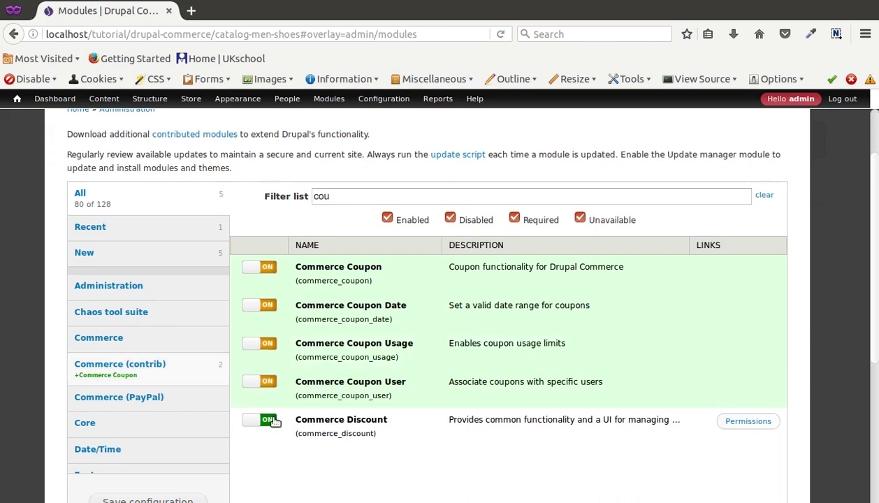
pyautogui.scroll(-1, 198, 469)
pyautogui.scroll(-1, 199, 469)
pyautogui.click(158, 493)
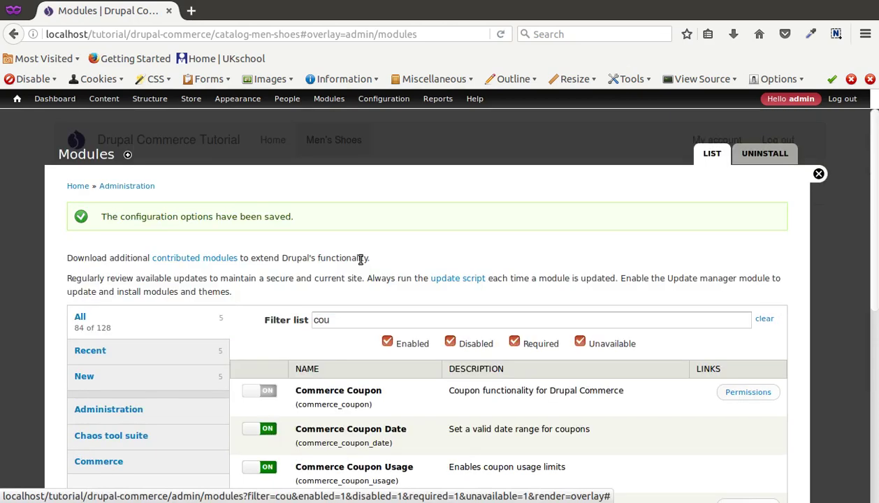
# Open the store's form for creating a discount coupon and examine its code, discount reference, recipient and condition fields
pyautogui.click(191, 98)
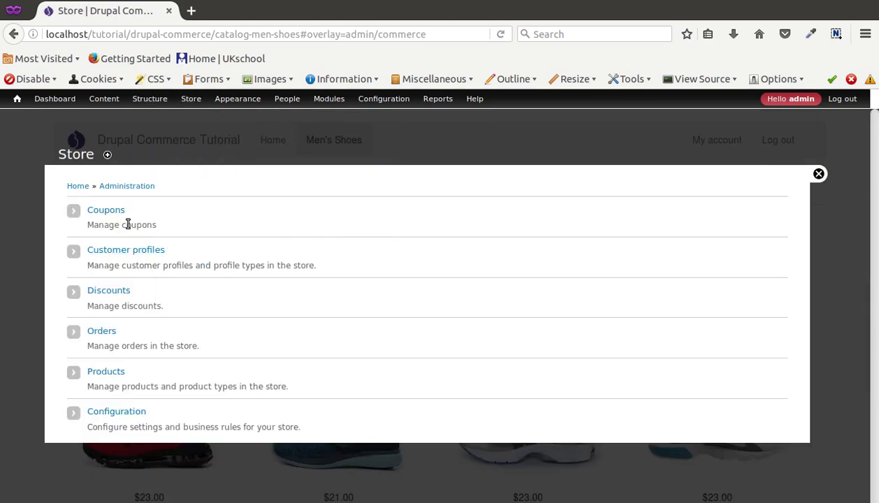
pyautogui.click(108, 209)
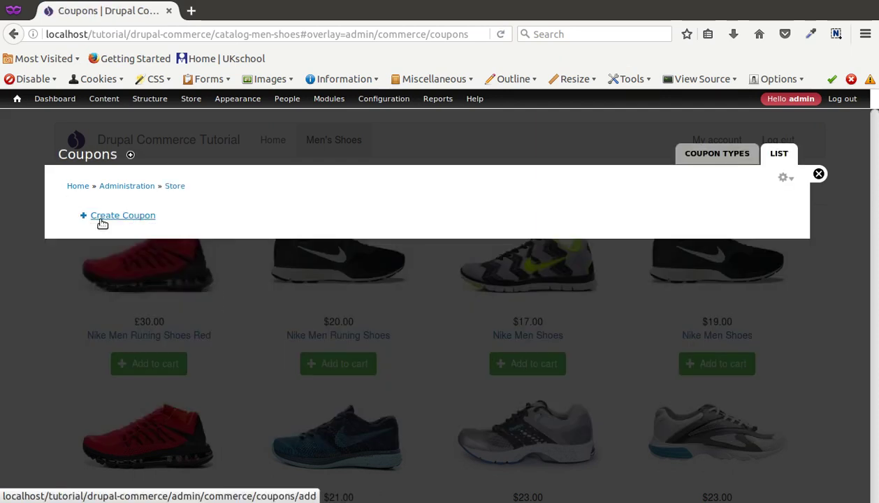
pyautogui.click(112, 216)
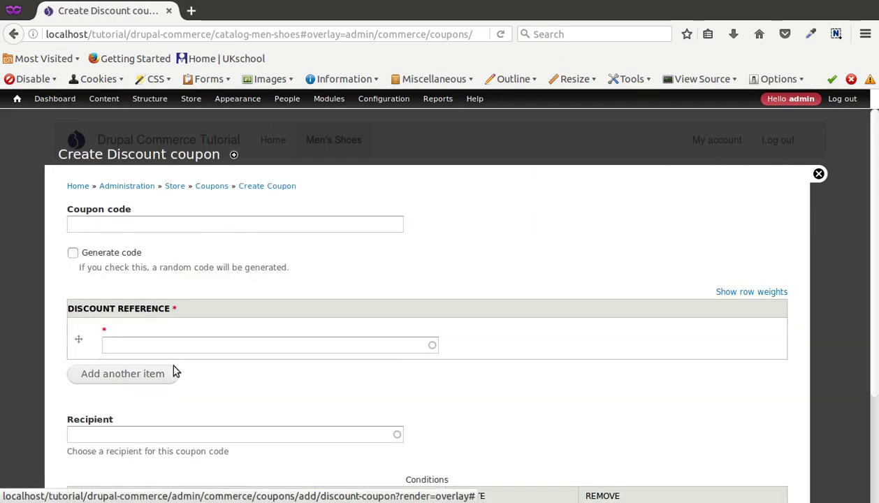
pyautogui.scroll(-3, 173, 370)
pyautogui.scroll(3, 187, 365)
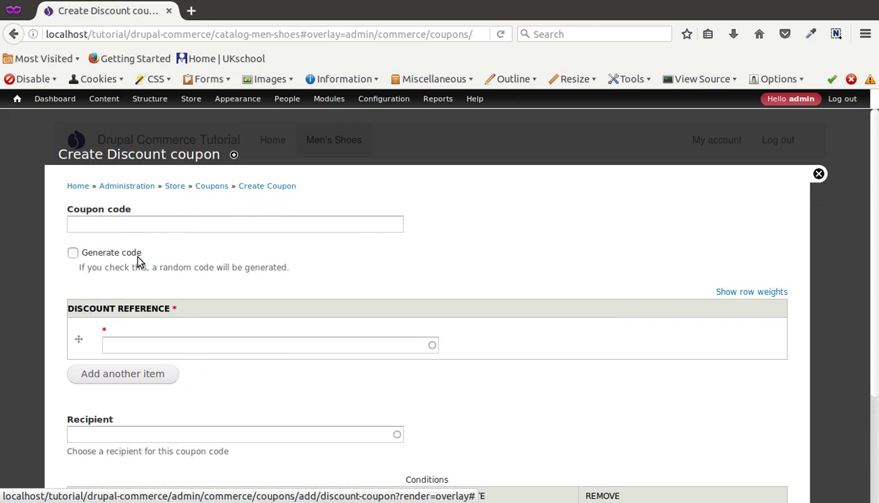
pyautogui.scroll(-3, 153, 317)
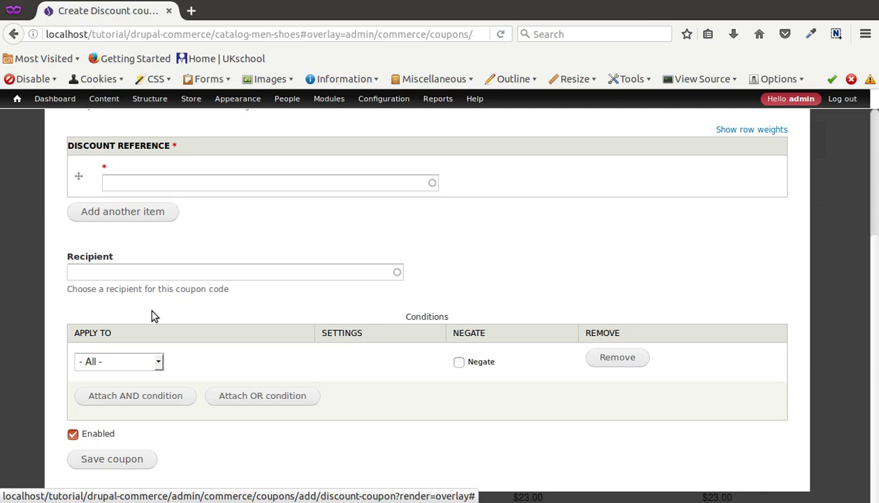
pyautogui.scroll(3, 152, 316)
pyautogui.scroll(-3, 149, 350)
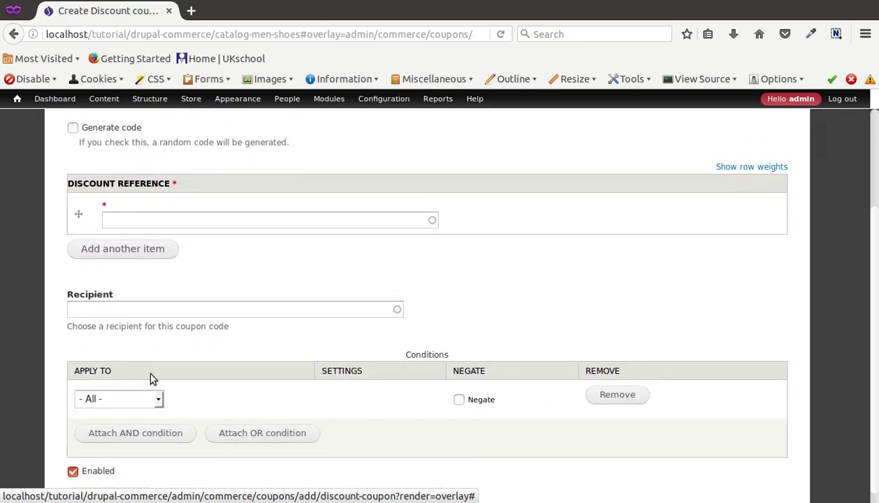
pyautogui.click(134, 364)
pyautogui.click(137, 376)
pyautogui.scroll(3, 404, 345)
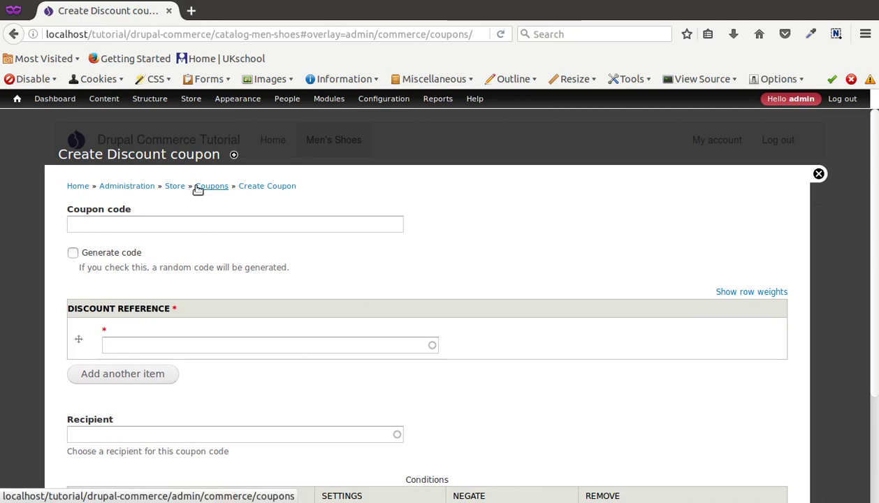
# Go to the store's discounts and start adding a new discount
pyautogui.click(175, 187)
pyautogui.click(110, 290)
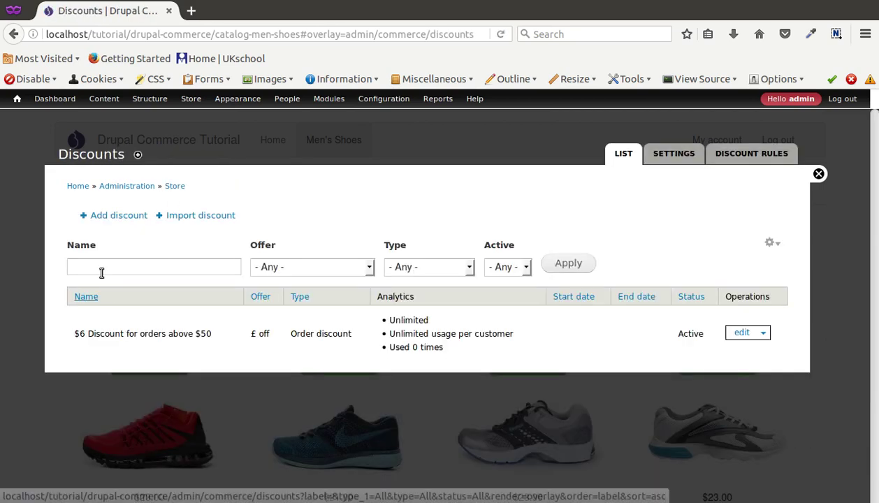
pyautogui.click(113, 218)
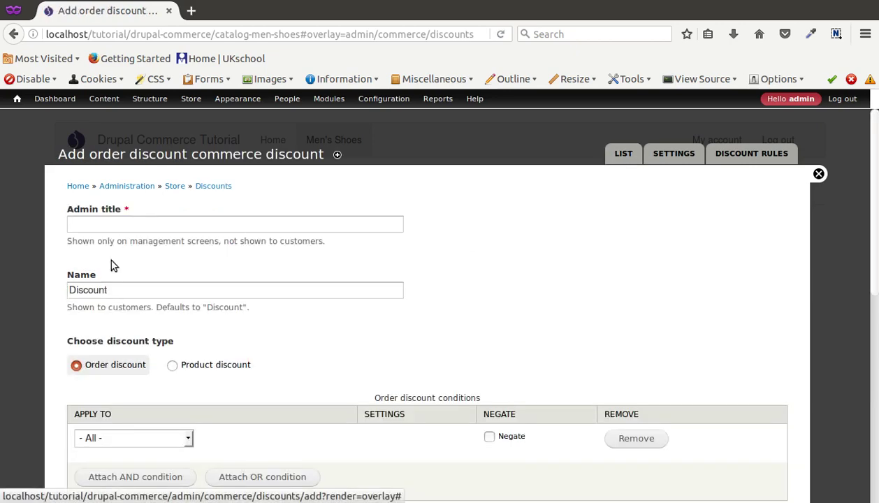
pyautogui.scroll(-3, 111, 250)
pyautogui.scroll(3, 110, 238)
# Set the new discount's admin title to "My first coupon" and its customer-facing name to "Coupon"
pyautogui.click(108, 225)
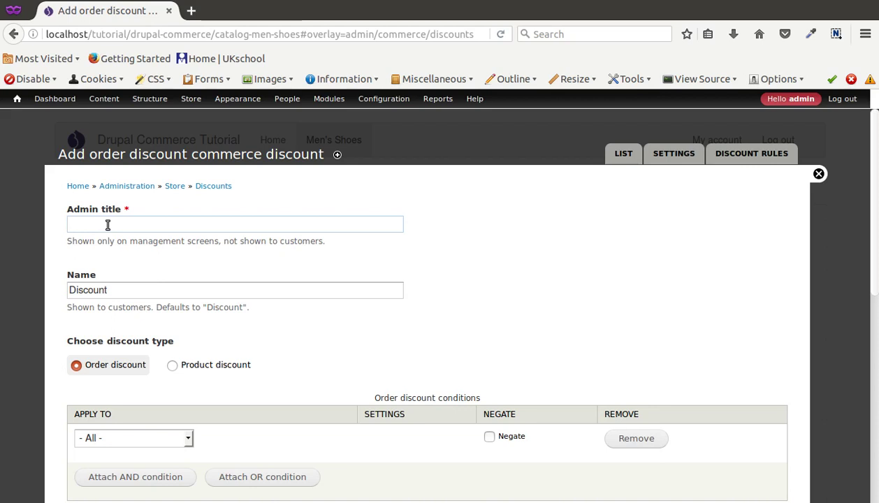
pyautogui.write('My f')
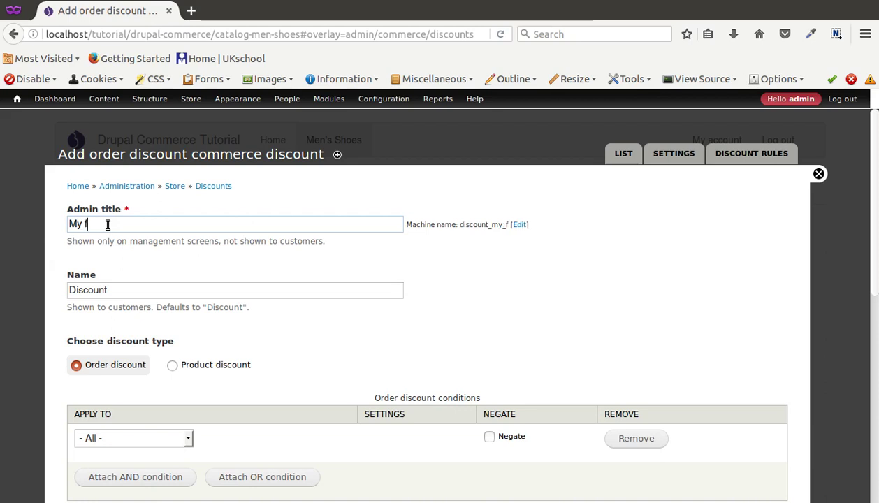
pyautogui.write('irst ')
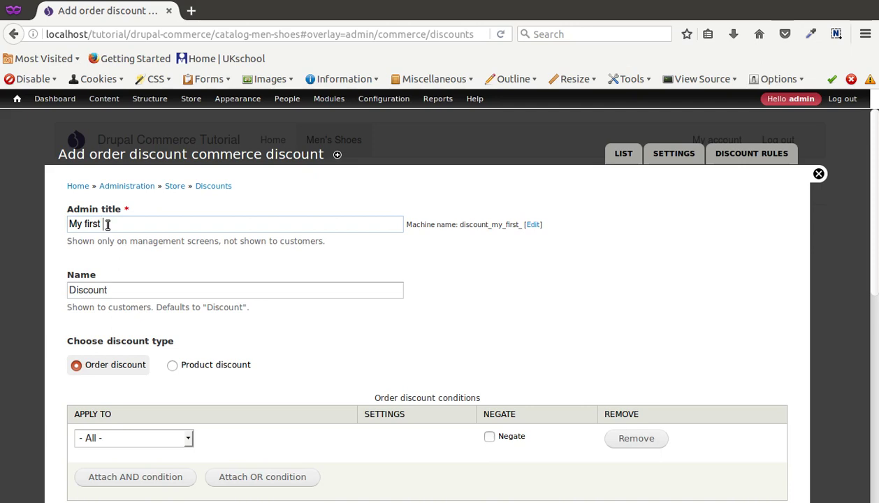
pyautogui.write('coup')
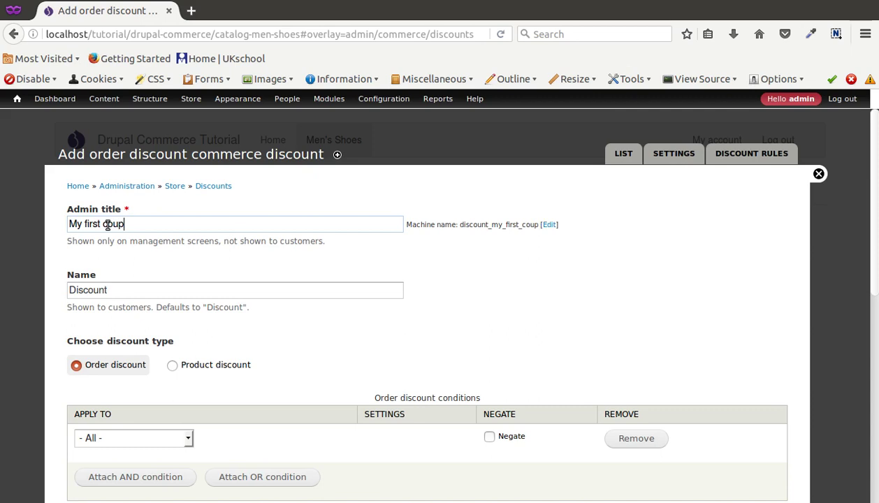
pyautogui.write('on')
pyautogui.scroll(-1, 175, 268)
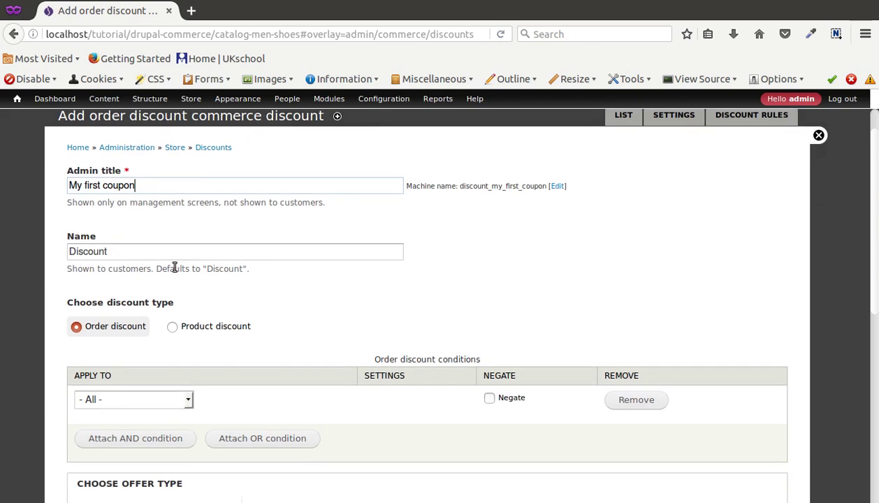
pyautogui.doubleClick(127, 253)
pyautogui.write('C')
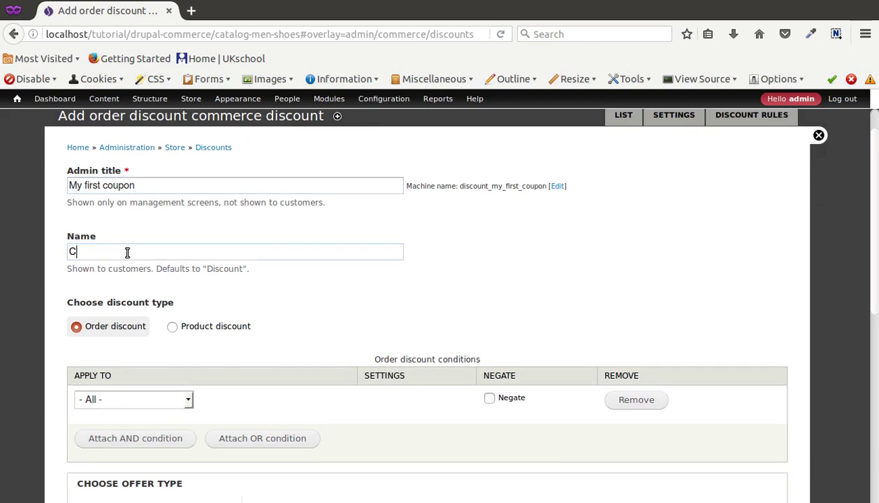
pyautogui.write('oupon')
pyautogui.scroll(-3, 127, 253)
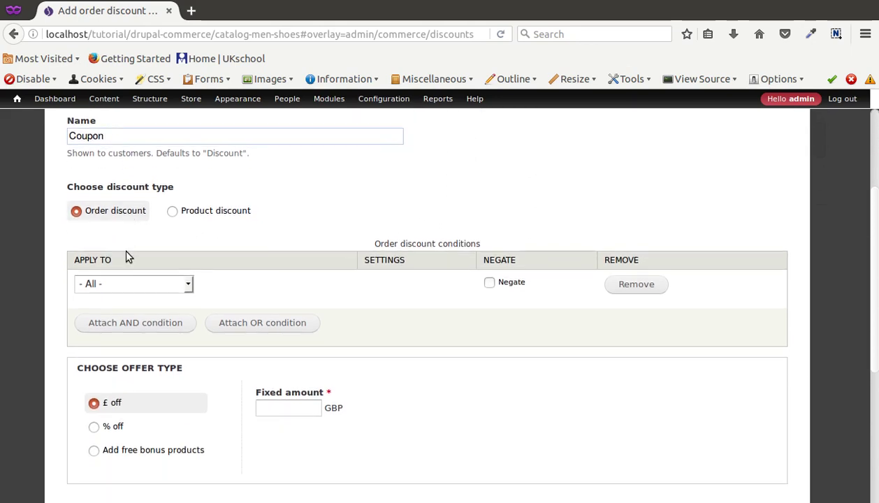
pyautogui.scroll(2, 126, 256)
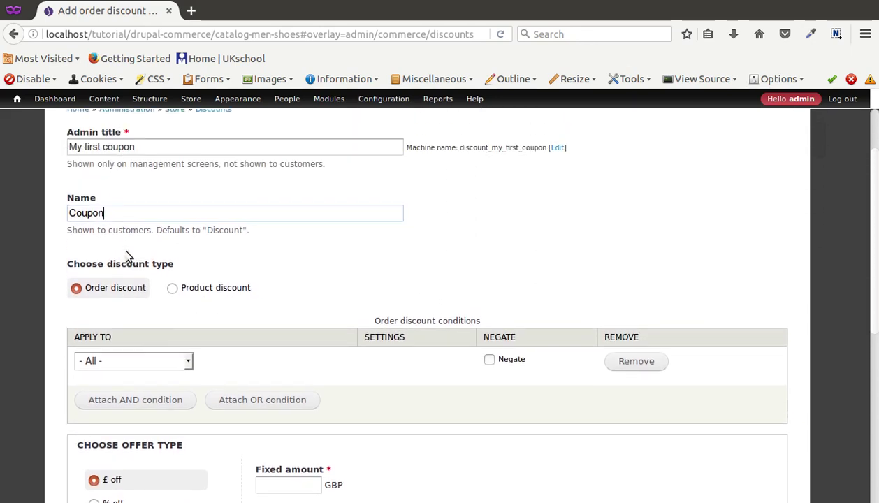
# Set the order discount's offer type to £ off with a fixed amount of 10 GBP
pyautogui.scroll(2, 127, 255)
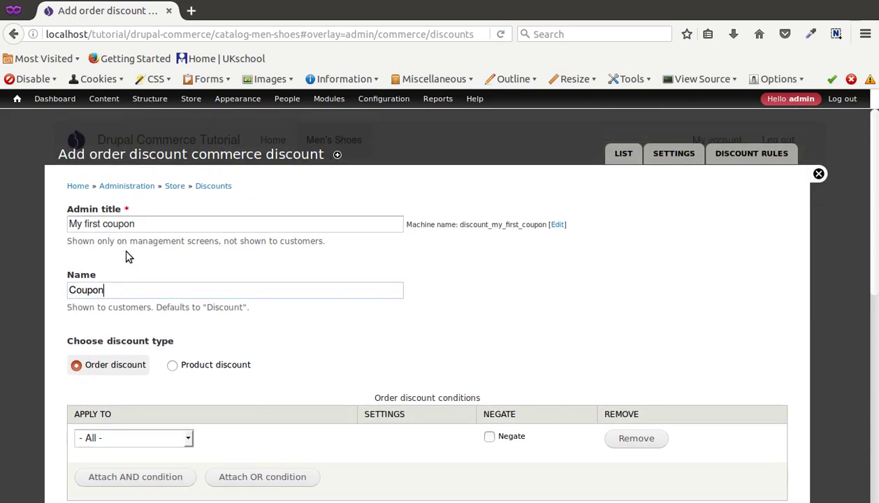
pyautogui.scroll(-3, 127, 256)
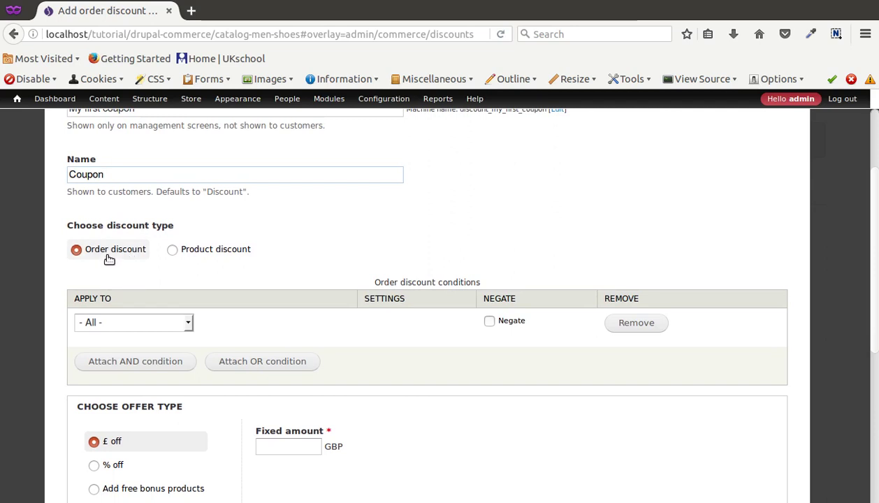
pyautogui.scroll(-3, 116, 280)
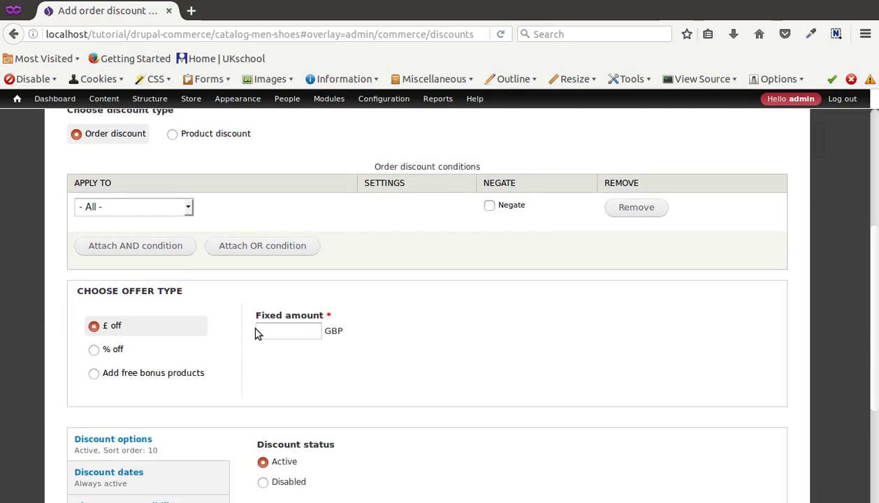
pyautogui.click(258, 331)
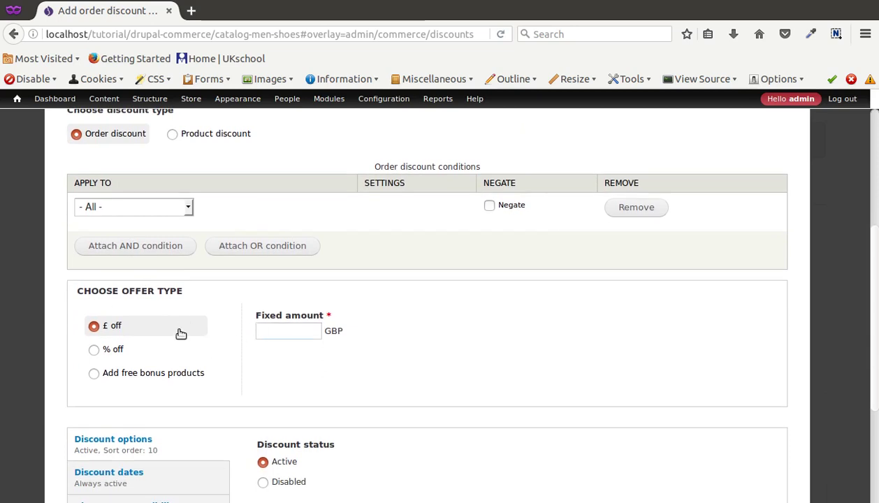
pyautogui.write('10')
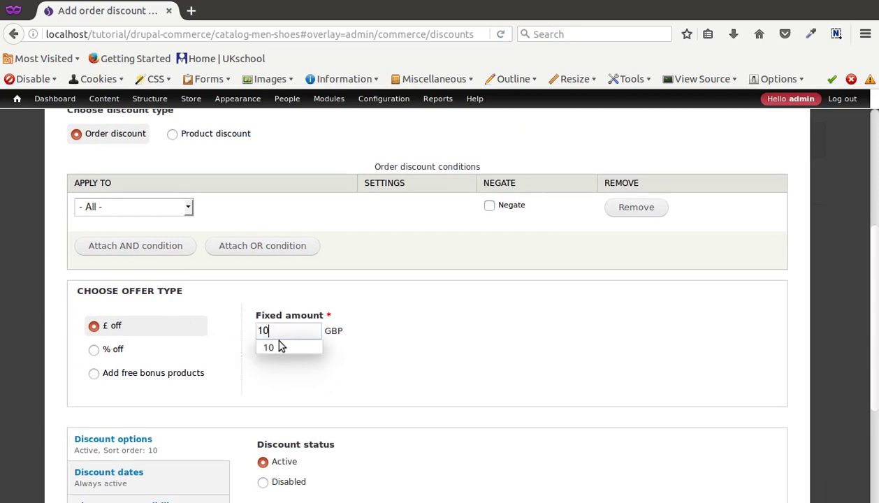
pyautogui.click(288, 348)
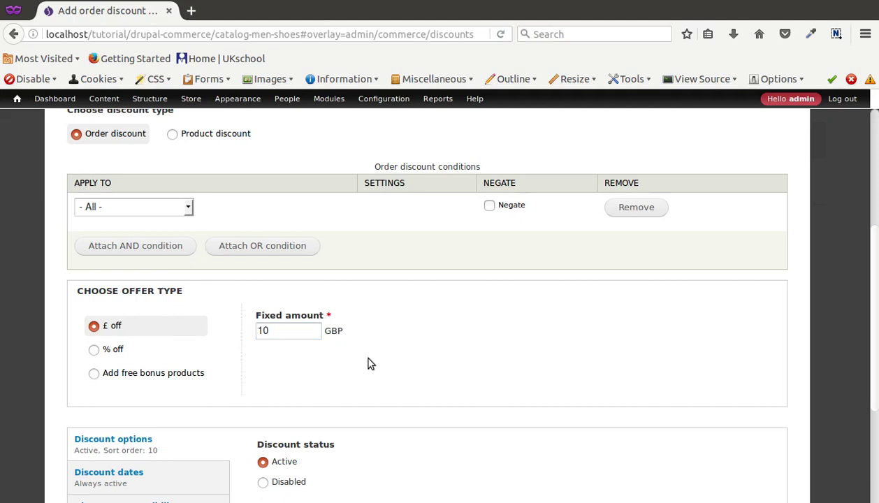
pyautogui.click(95, 349)
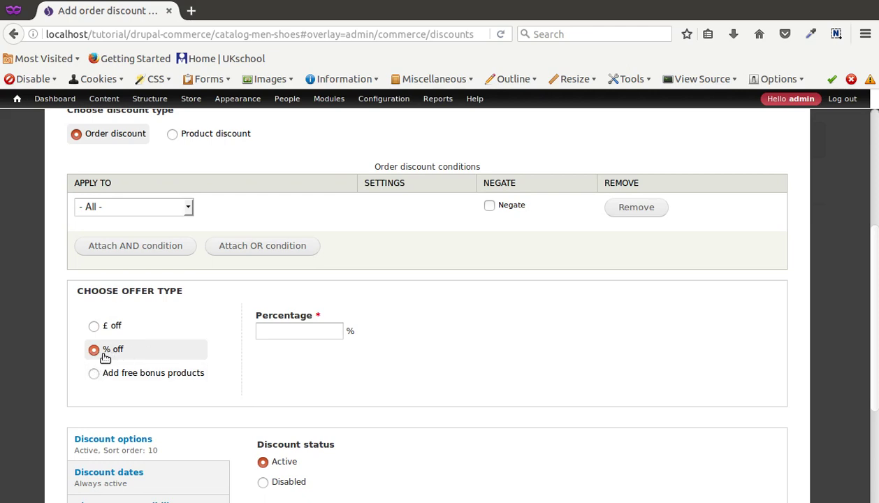
pyautogui.click(107, 328)
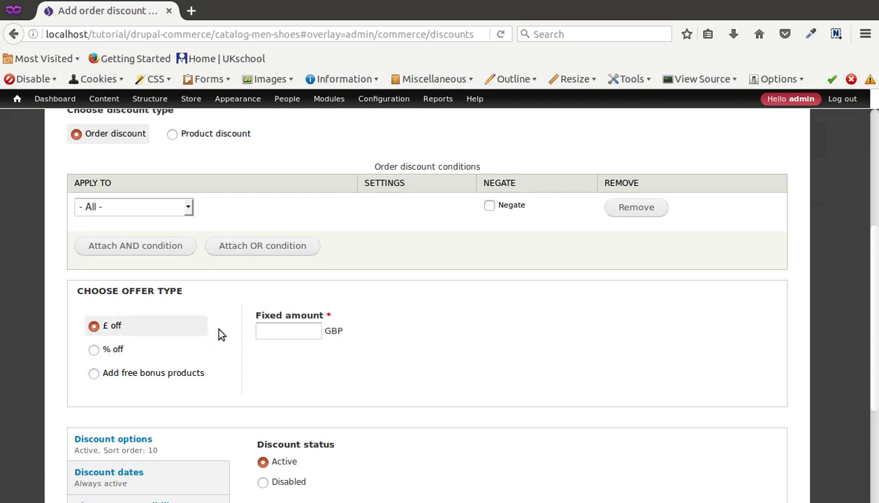
pyautogui.click(266, 328)
pyautogui.write('10')
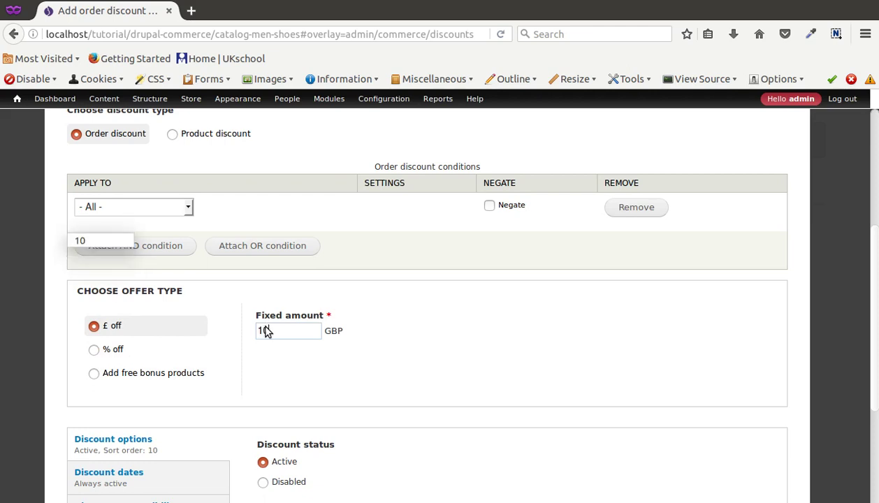
pyautogui.click(333, 353)
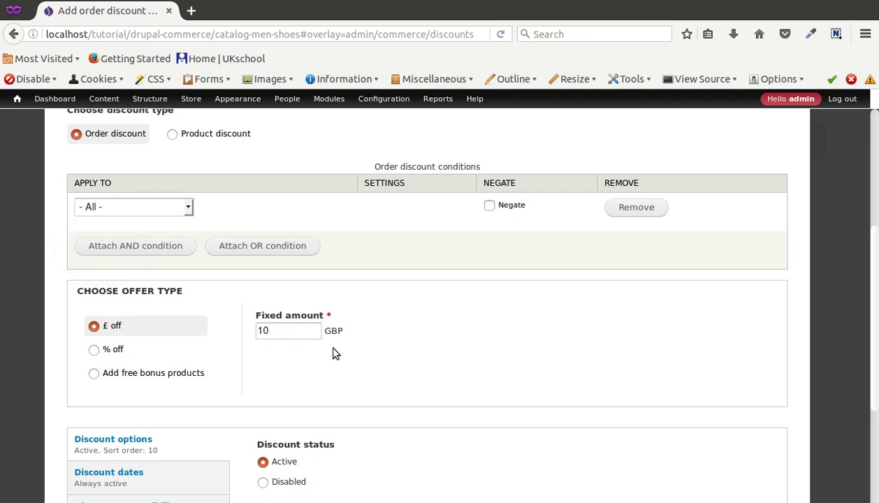
# Examine the discount's date, compatibility and maximum usage settings
pyautogui.scroll(-5, 334, 354)
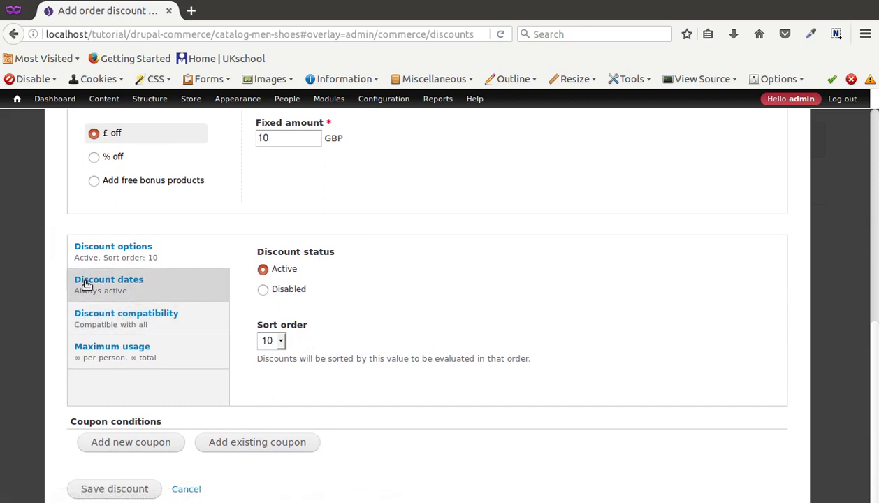
pyautogui.click(127, 291)
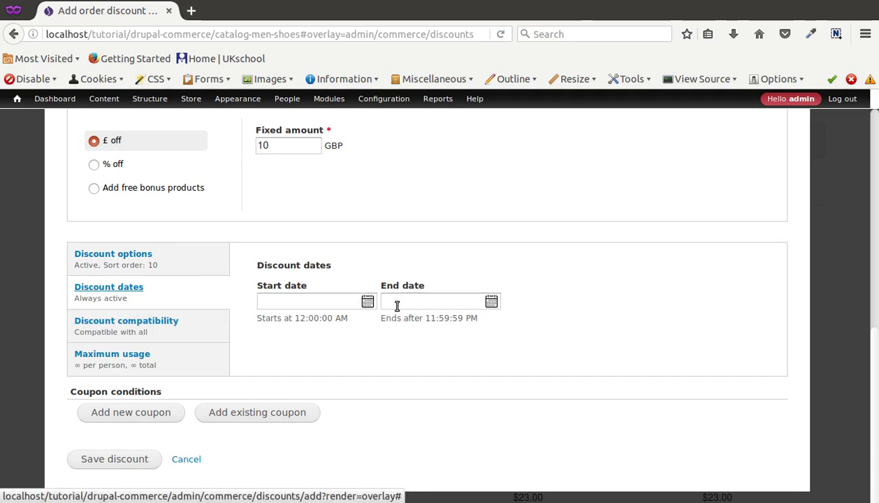
pyautogui.click(138, 330)
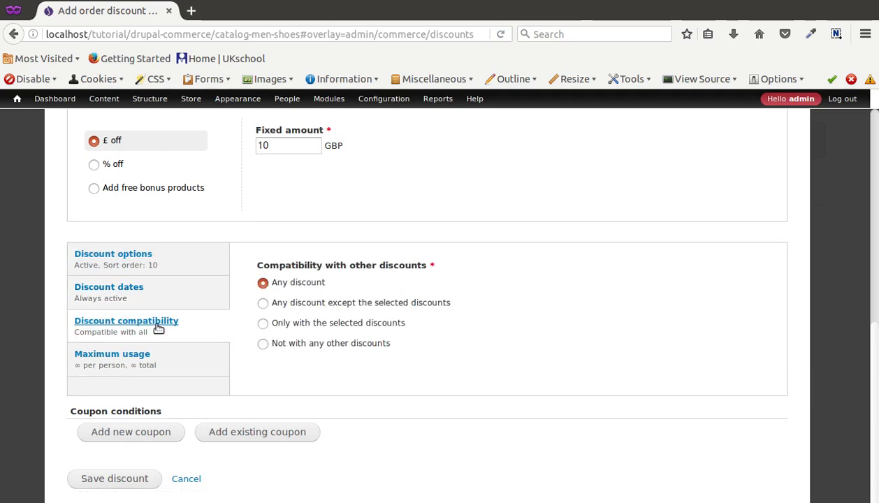
pyautogui.click(156, 355)
pyautogui.scroll(-2, 118, 371)
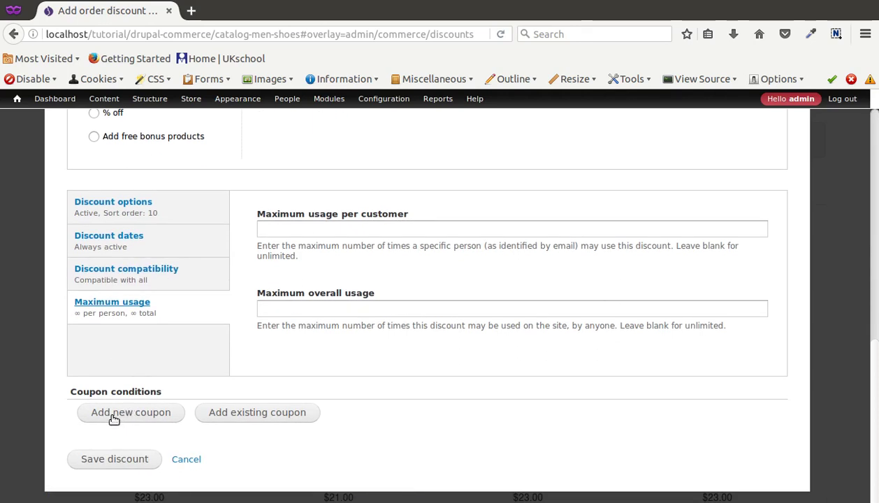
# Add a new coupon to the discount's coupon conditions with the code DC001
pyautogui.click(113, 417)
pyautogui.scroll(-2, 113, 418)
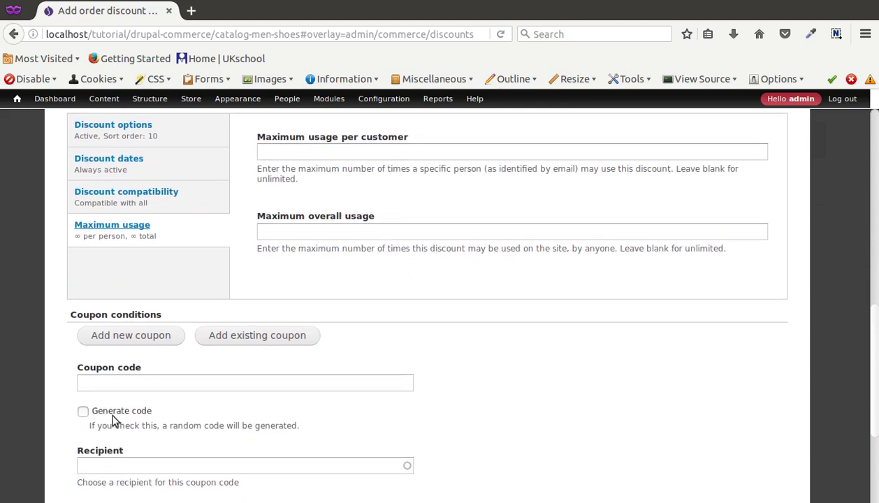
pyautogui.click(121, 383)
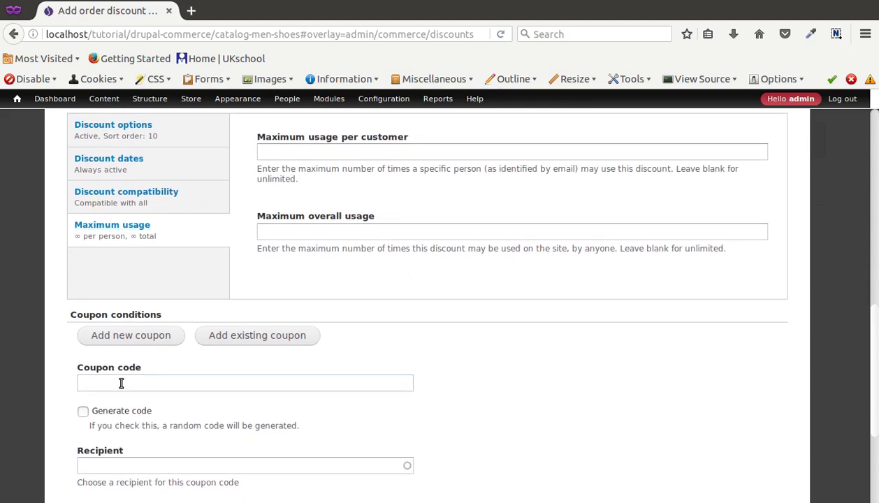
pyautogui.write('DC001')
# Try the Date range and Maximum usage conditions for the coupon, and return its condition to All
pyautogui.scroll(-2, 121, 383)
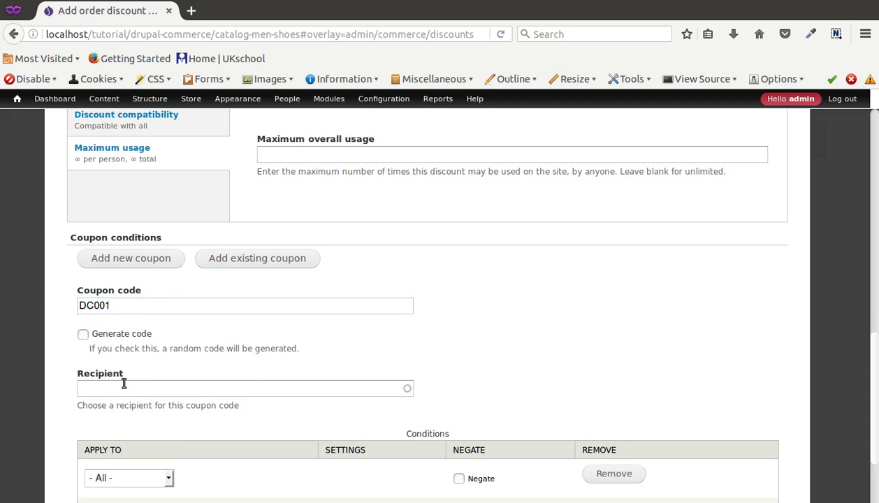
pyautogui.scroll(-3, 124, 383)
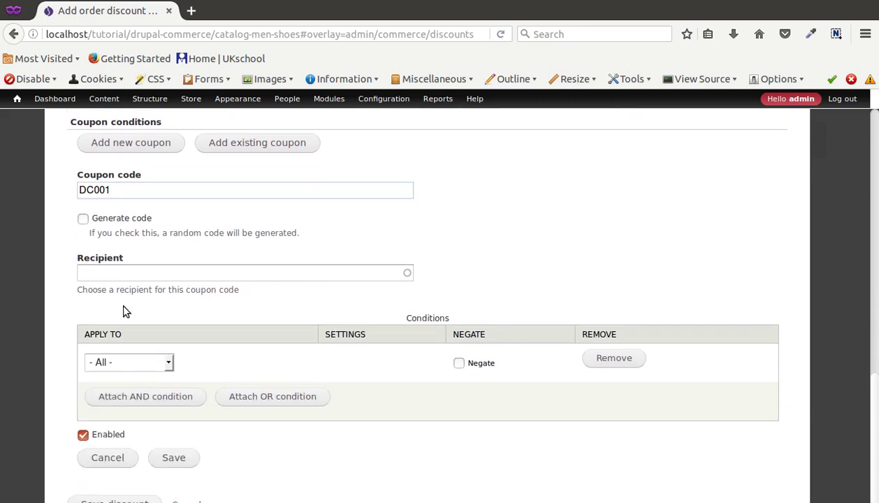
pyautogui.scroll(3, 129, 358)
pyautogui.scroll(-3, 135, 369)
pyautogui.click(133, 363)
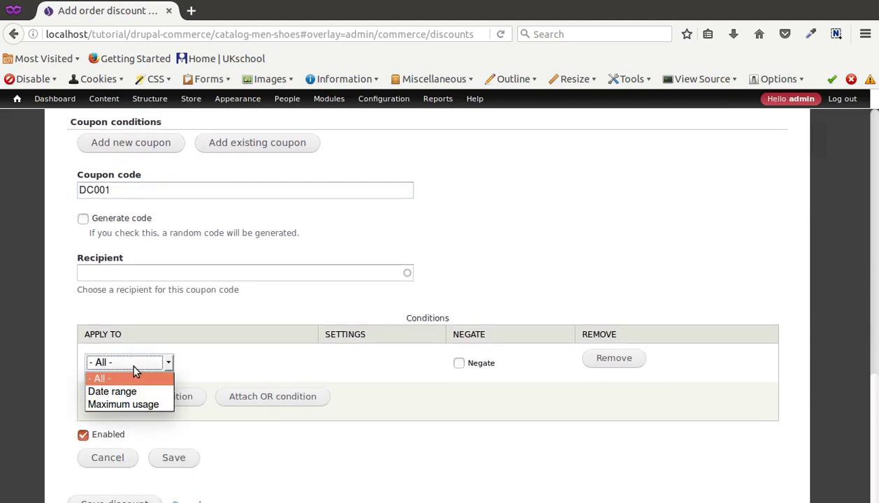
pyautogui.click(134, 367)
pyautogui.click(135, 367)
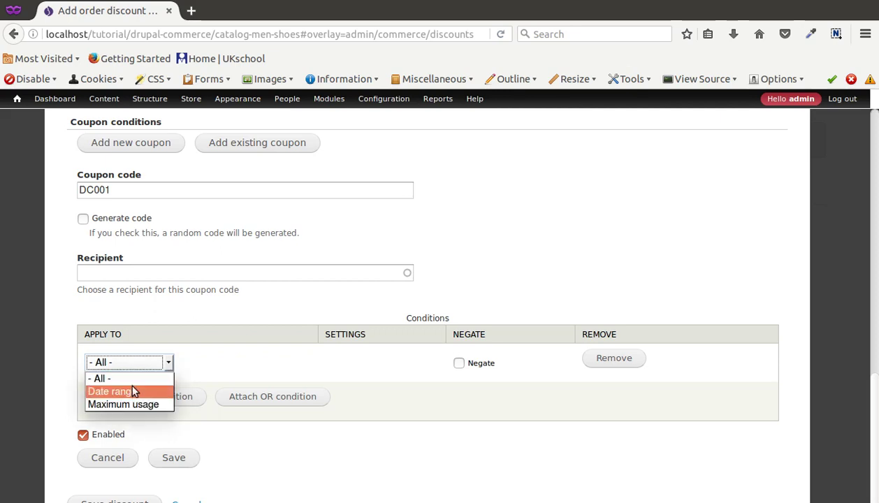
pyautogui.click(133, 390)
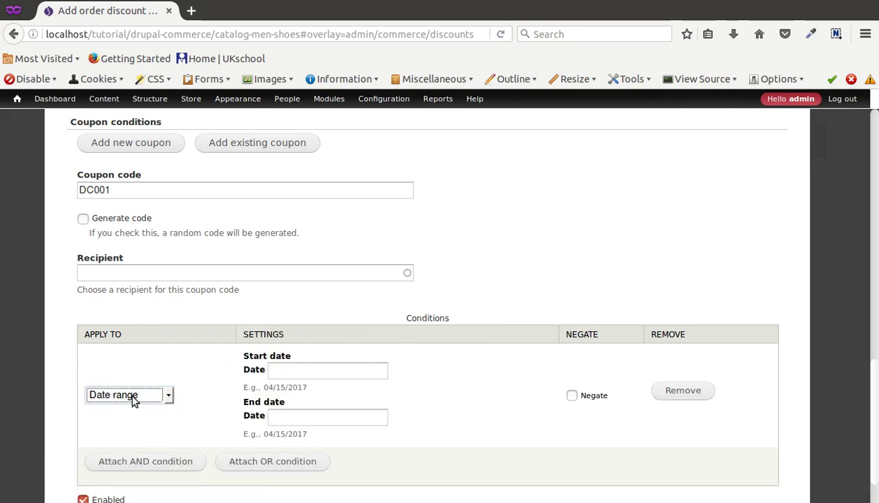
pyautogui.click(133, 395)
pyautogui.click(115, 432)
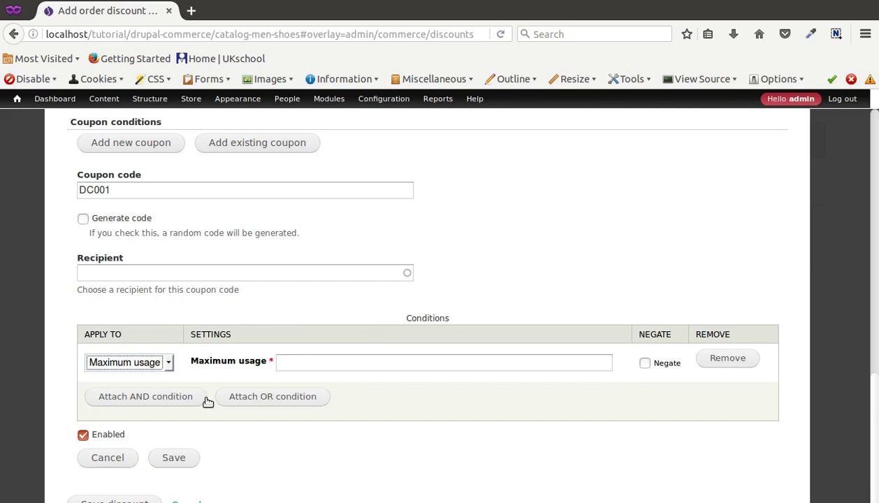
pyautogui.click(171, 363)
pyautogui.click(113, 378)
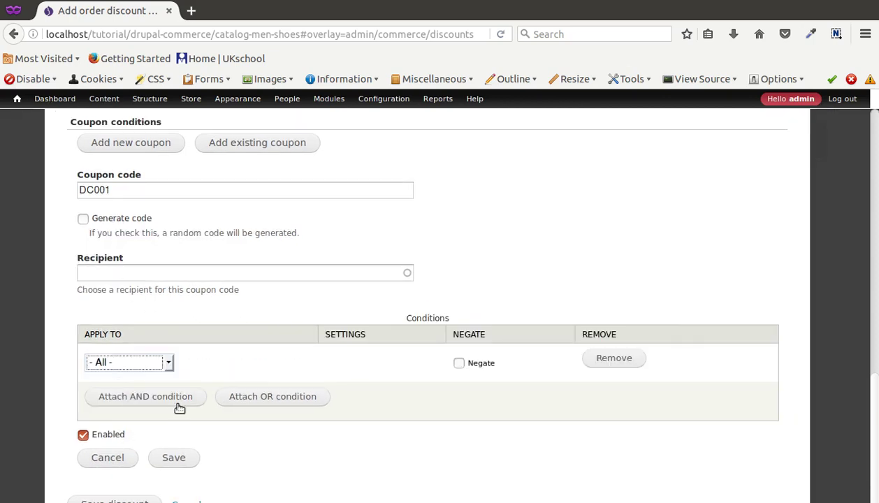
# Save the new coupon and copy its code DC001
pyautogui.click(174, 458)
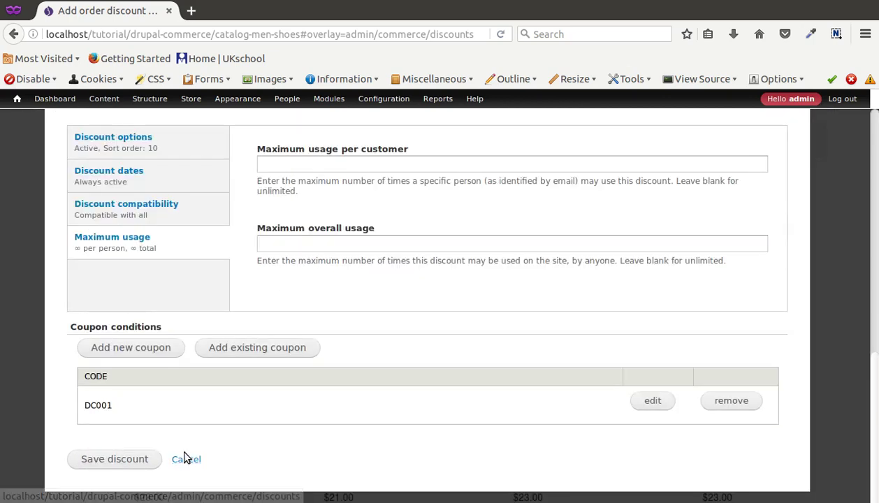
pyautogui.doubleClick(95, 404)
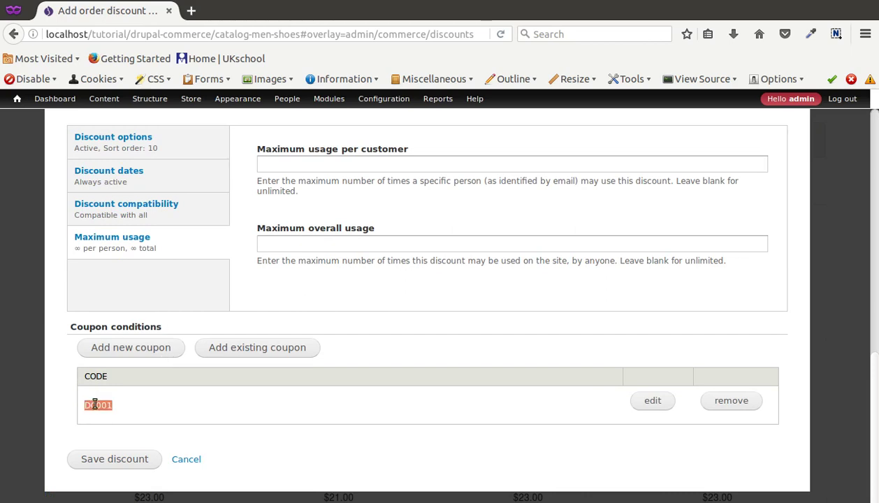
pyautogui.rightClick(100, 405)
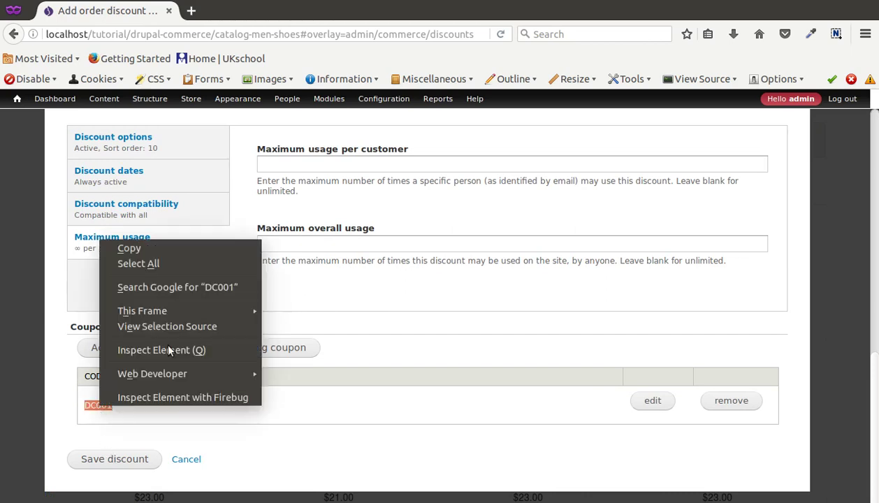
pyautogui.click(140, 249)
# Save the discount and close the discounts list to return to the men's shoes catalog
pyautogui.click(112, 457)
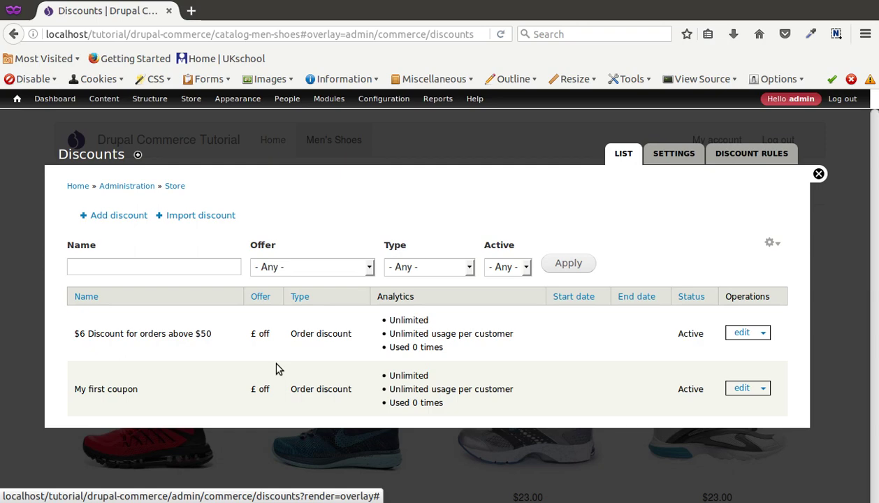
pyautogui.click(819, 174)
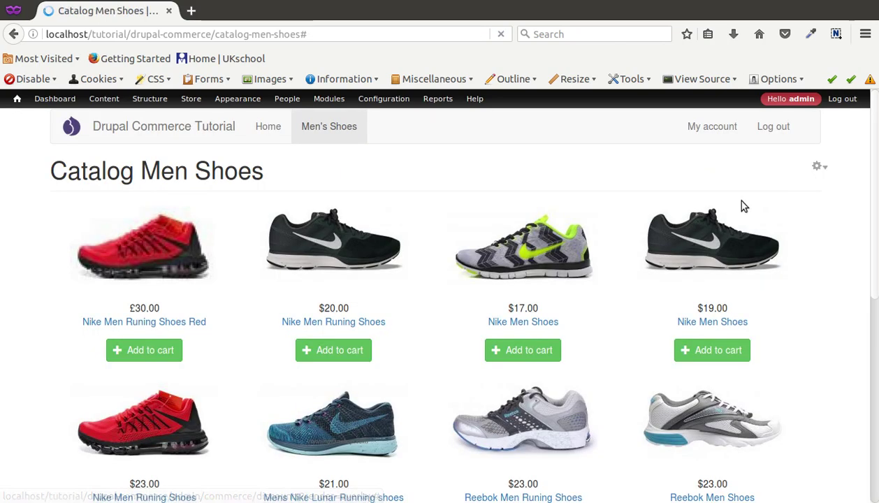
# Add Nike Men Runing Shoes Red to the cart and open the shopping cart
pyautogui.click(397, 271)
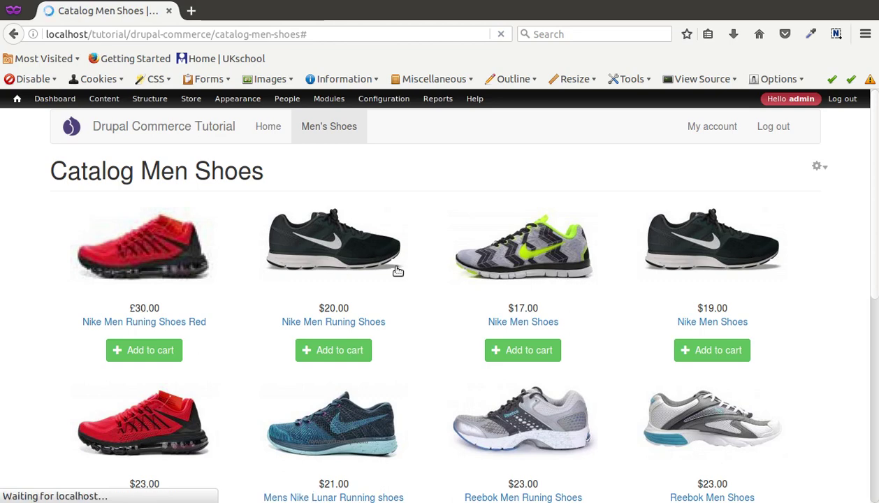
pyautogui.click(154, 350)
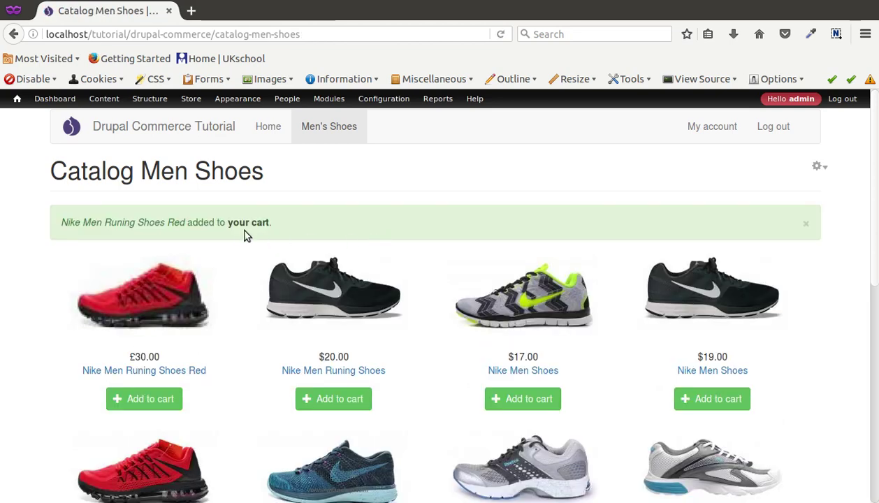
pyautogui.click(243, 227)
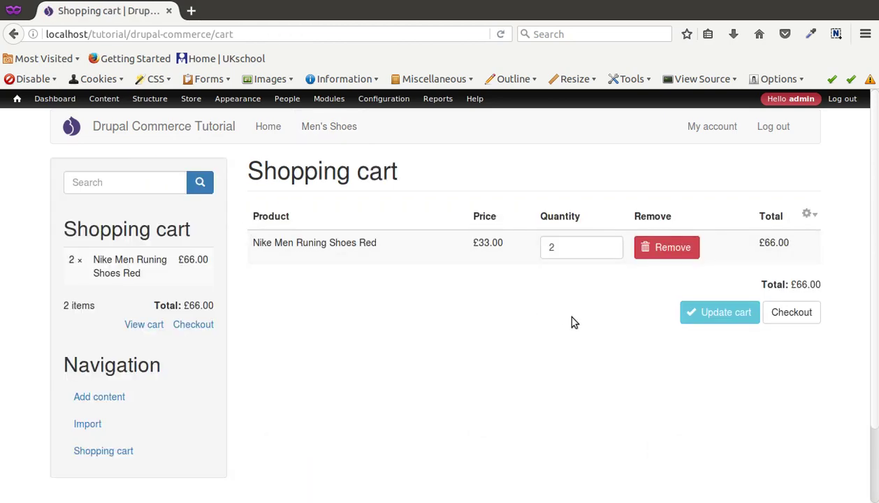
# Update the cart quantity of Nike Men Runing Shoes Red to 1 and proceed to checkout
pyautogui.doubleClick(594, 258)
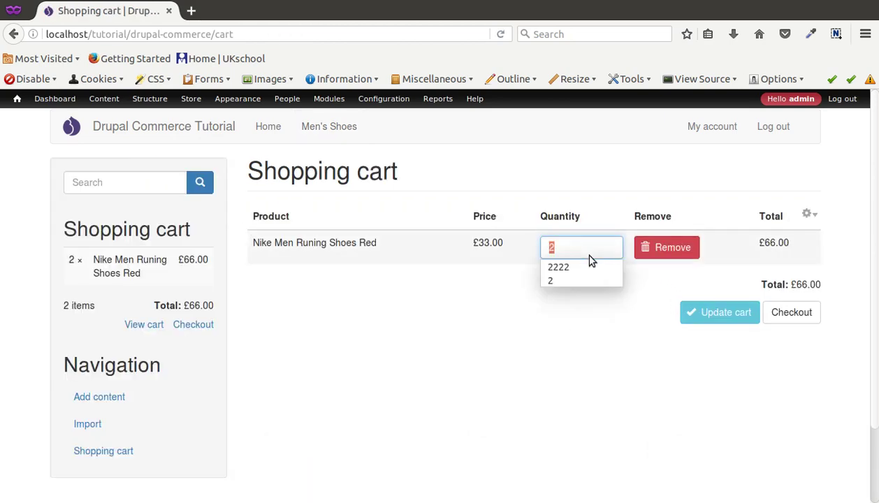
pyautogui.write('1')
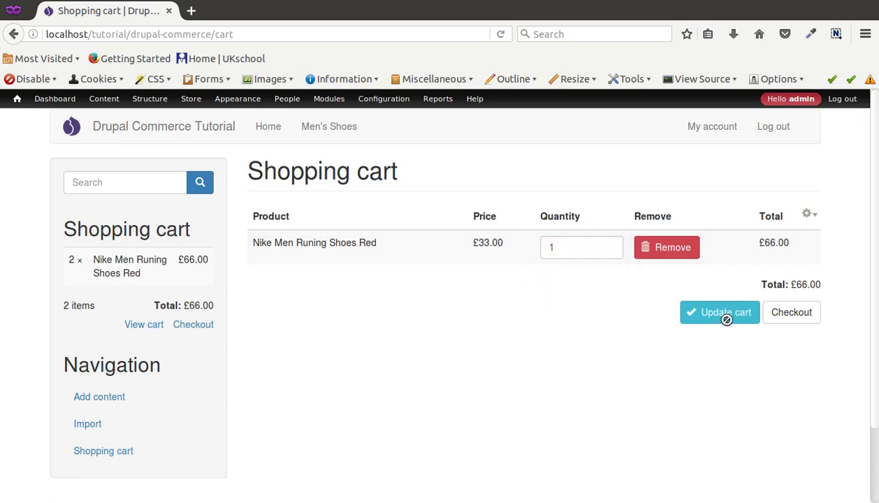
pyautogui.click(726, 318)
pyautogui.click(792, 365)
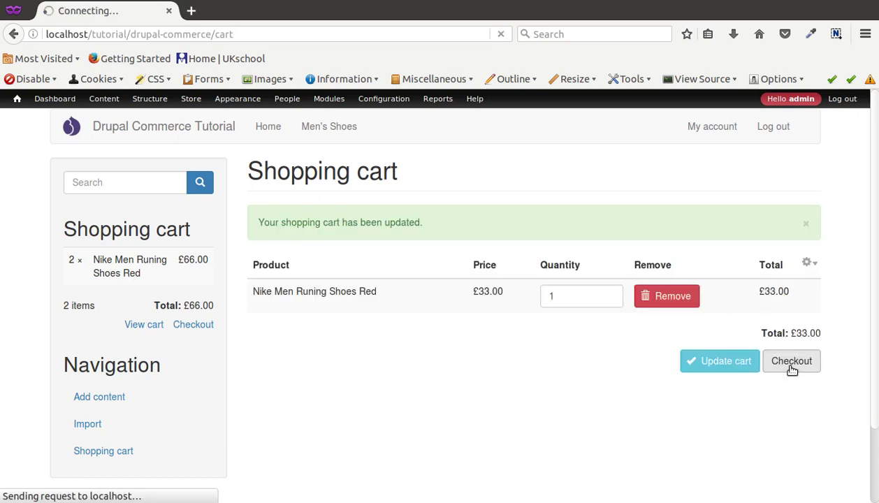
pyautogui.click(203, 325)
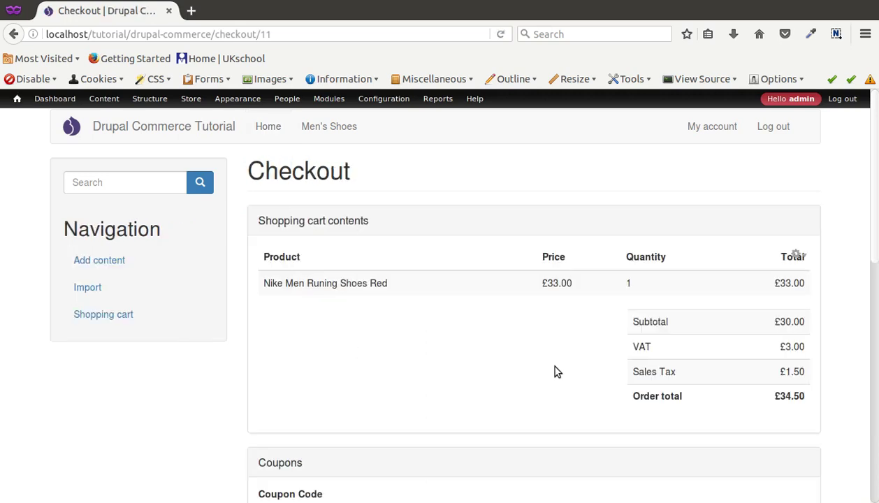
# Enter coupon code DC001 in the checkout's coupon section and add the coupon to the order
pyautogui.scroll(-3, 556, 372)
pyautogui.scroll(3, 494, 265)
pyautogui.scroll(-3, 548, 307)
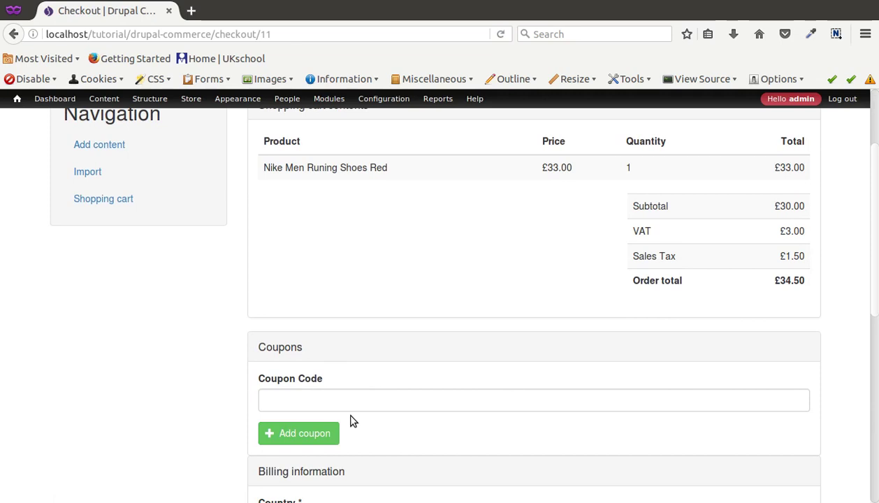
pyautogui.scroll(-3, 343, 368)
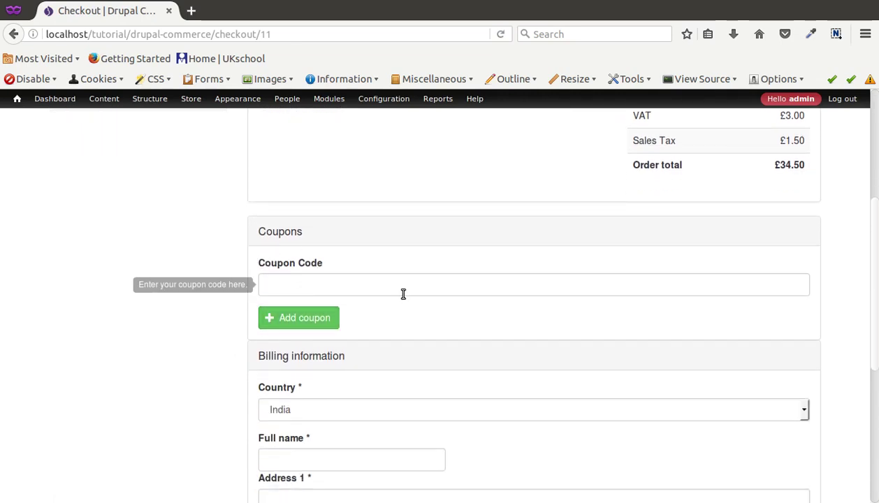
pyautogui.click(364, 291)
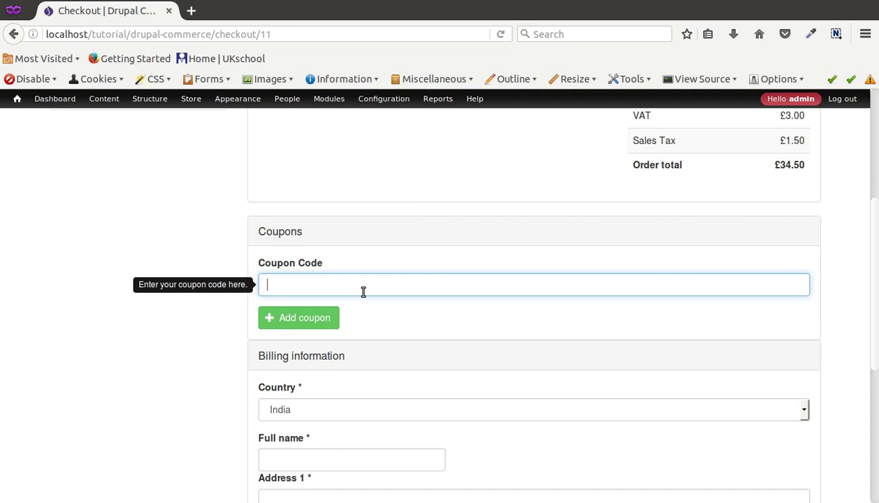
pyautogui.write('DC001')
pyautogui.click(390, 184)
pyautogui.scroll(5, 455, 191)
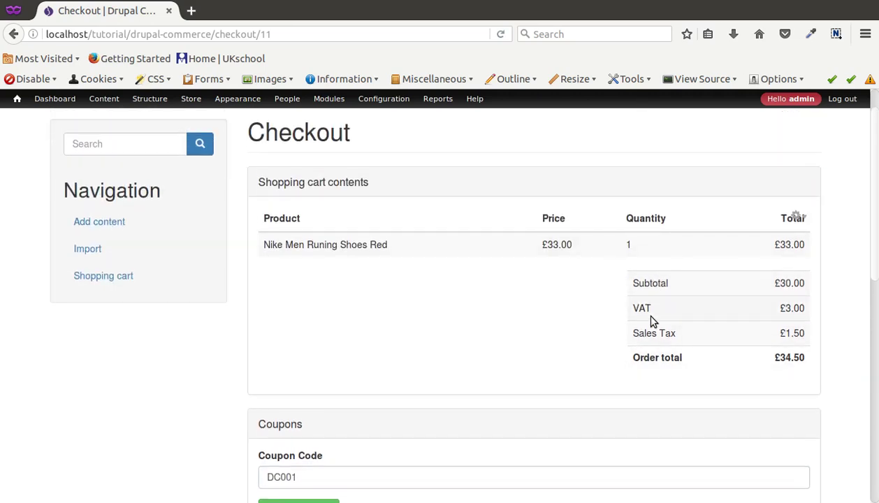
pyautogui.scroll(-2, 487, 291)
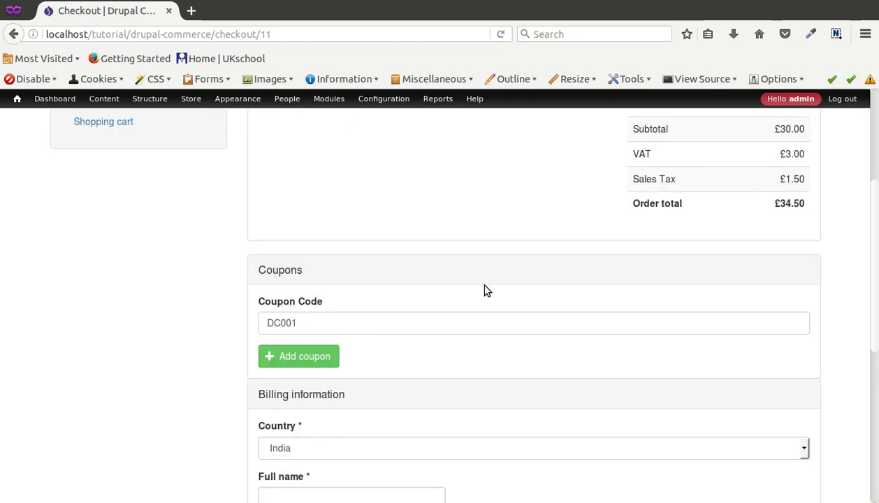
pyautogui.click(301, 357)
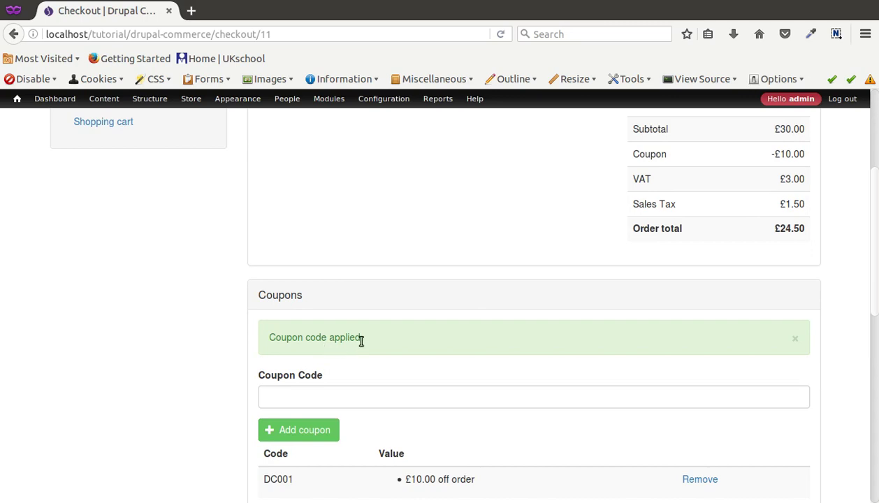
# Check the coupon deduction and order total in the checkout summary, along with the applied coupon's entry
pyautogui.scroll(2, 362, 341)
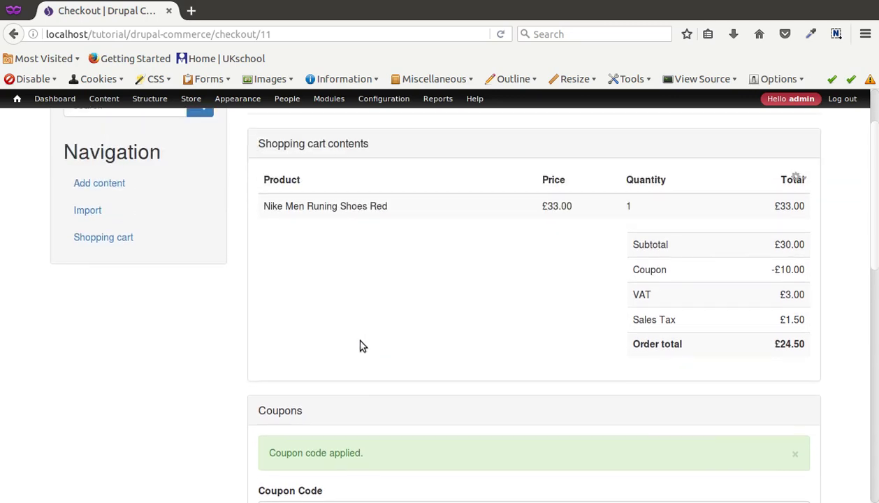
pyautogui.doubleClick(648, 270)
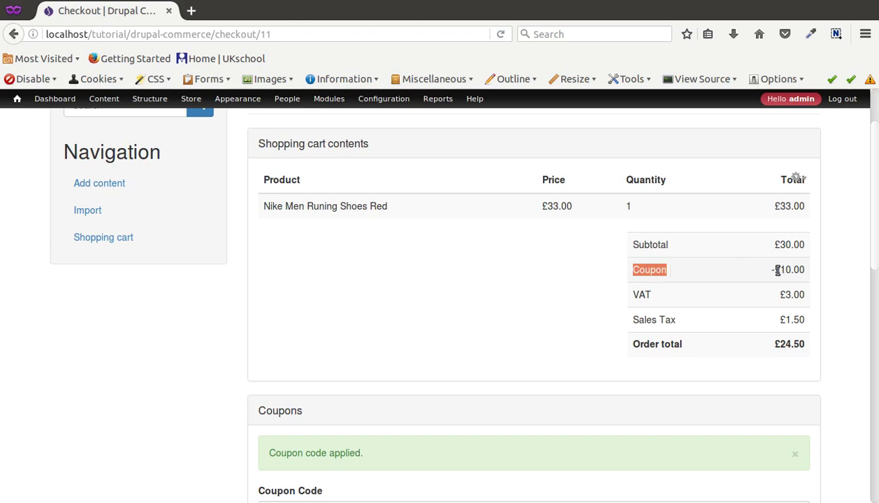
pyautogui.moveTo(774, 271); pyautogui.dragTo(811, 271)
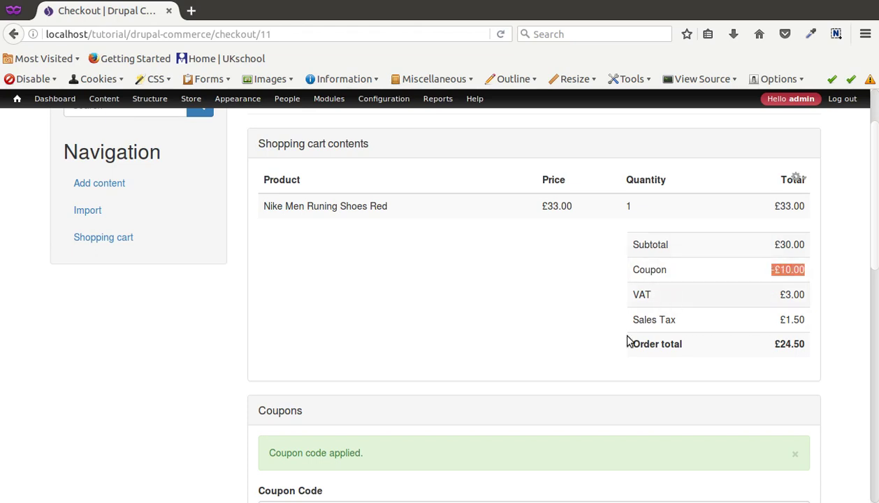
pyautogui.scroll(-8, 487, 360)
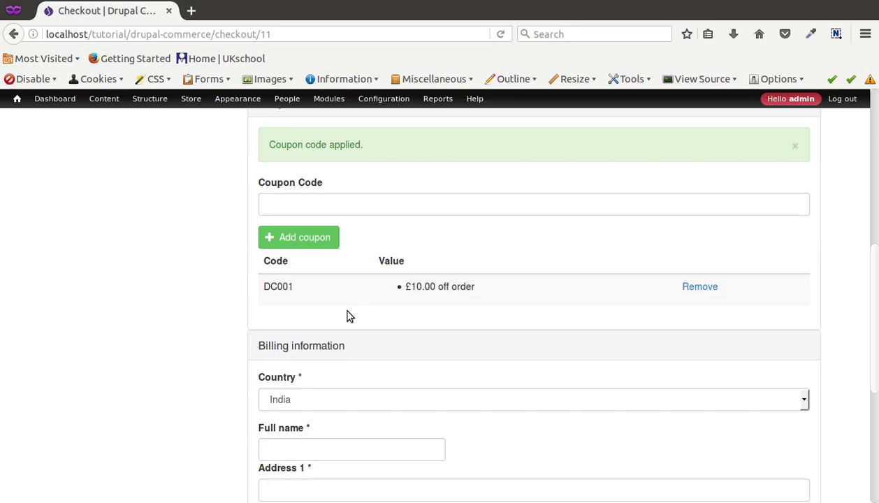
pyautogui.scroll(9, 350, 317)
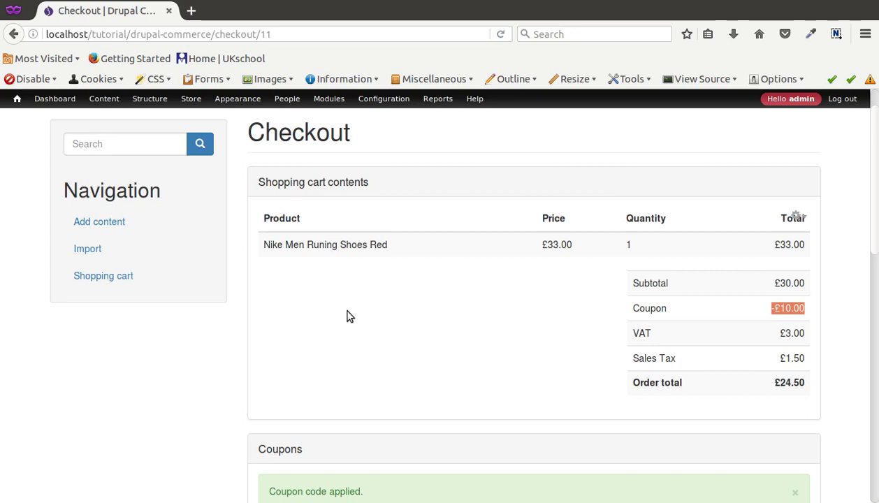
# Open the store's discounts administration list from the checkout page
pyautogui.moveTo(199, 102)
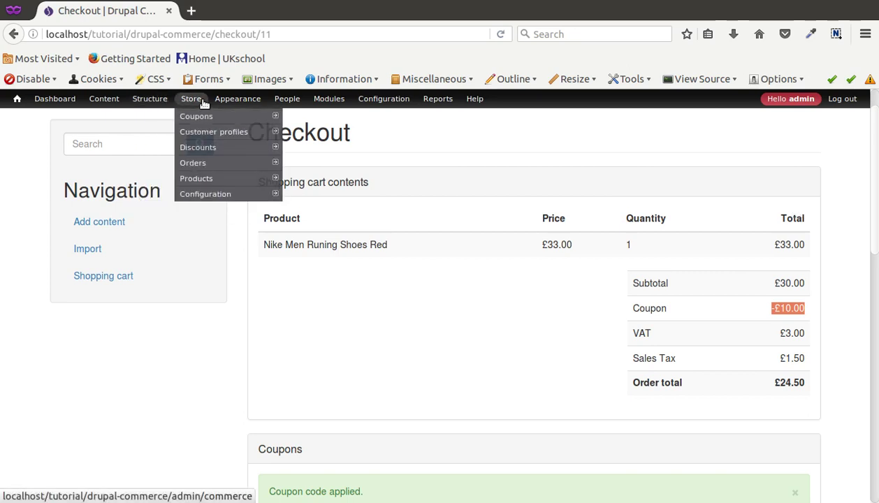
pyautogui.moveTo(206, 166)
pyautogui.click(199, 150)
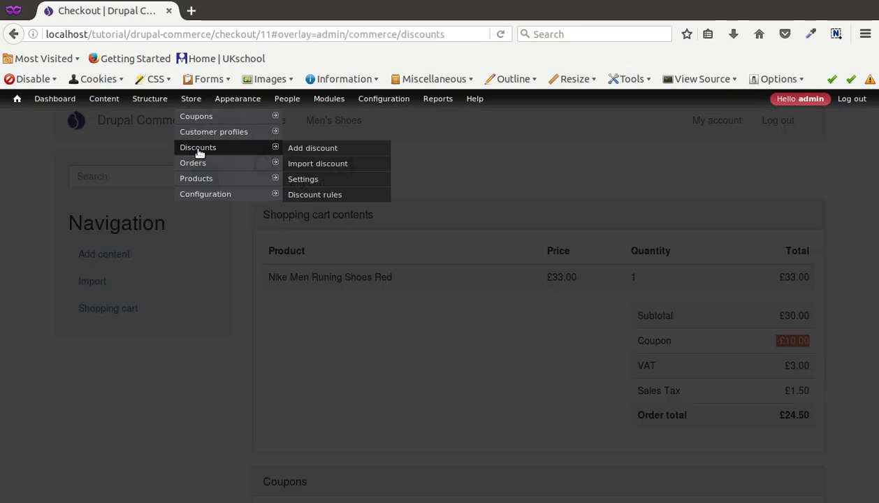